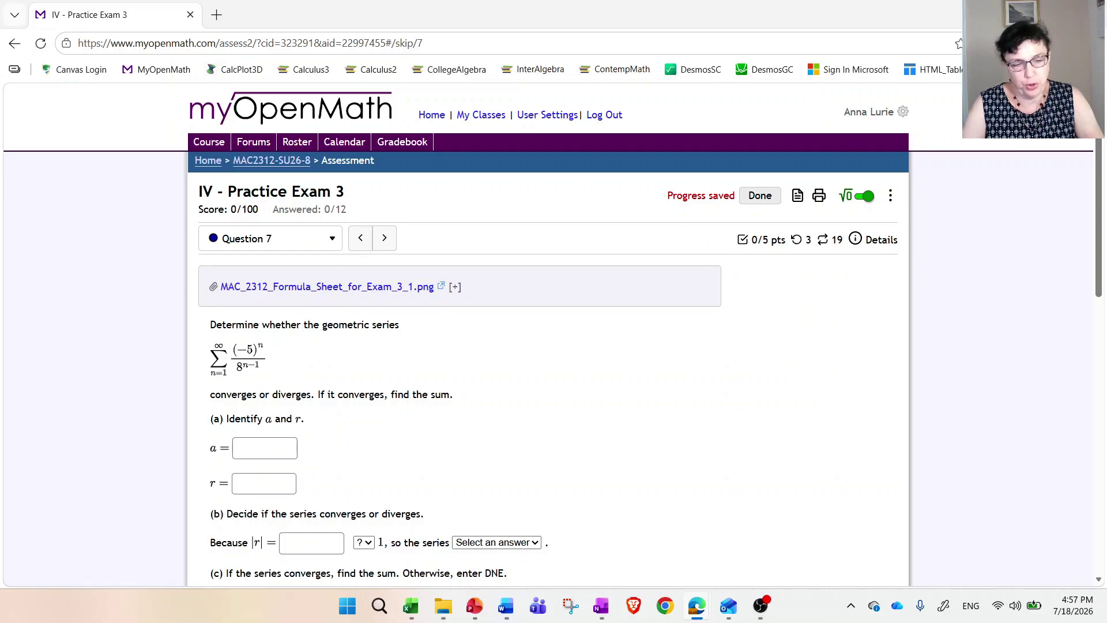
- Expand the Exam 3 formula sheet above Question 7 to review the geometric series rule, and collapse it again
left_click(454, 286)
scroll(525, 345, "down", 1)
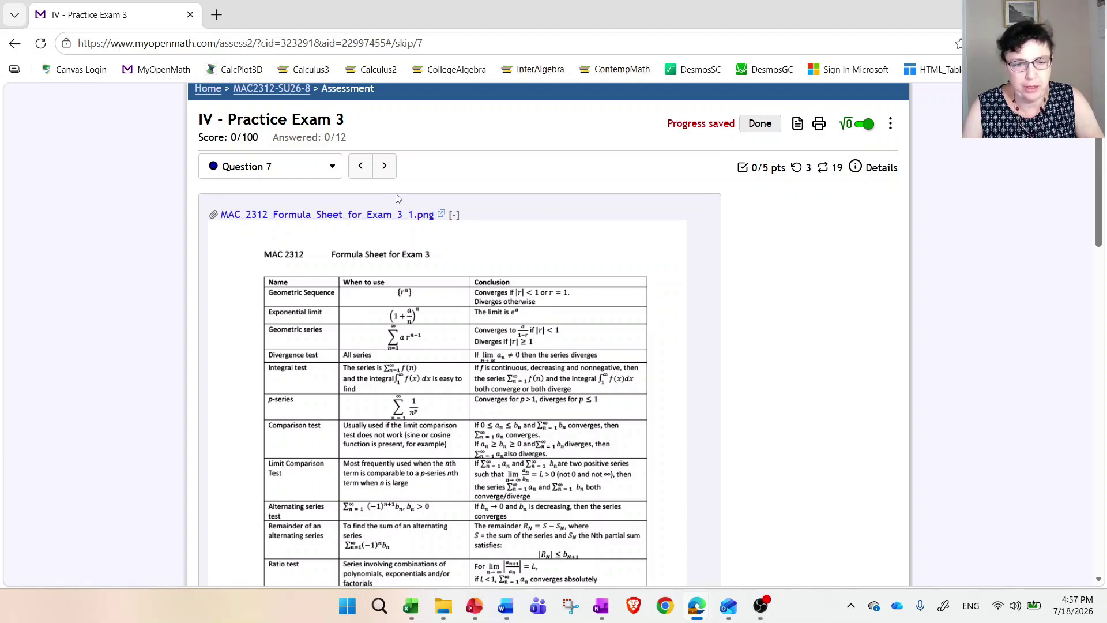
left_click(453, 215)
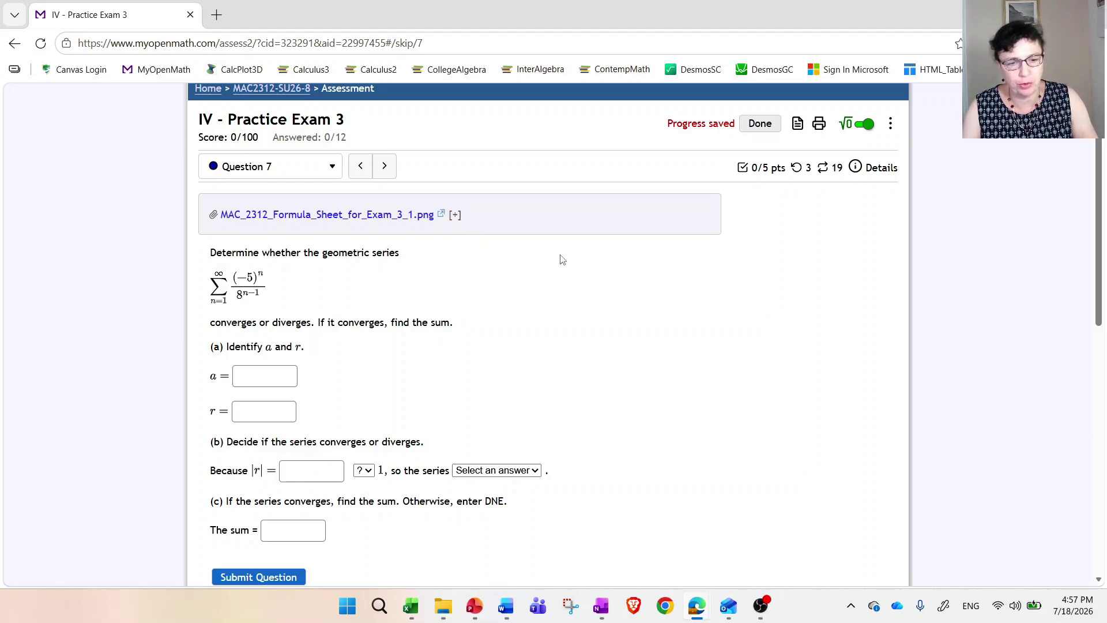
- Open the Desmos Scientific Calculator resource within the exam page and place it beside Question 7
left_click(797, 124)
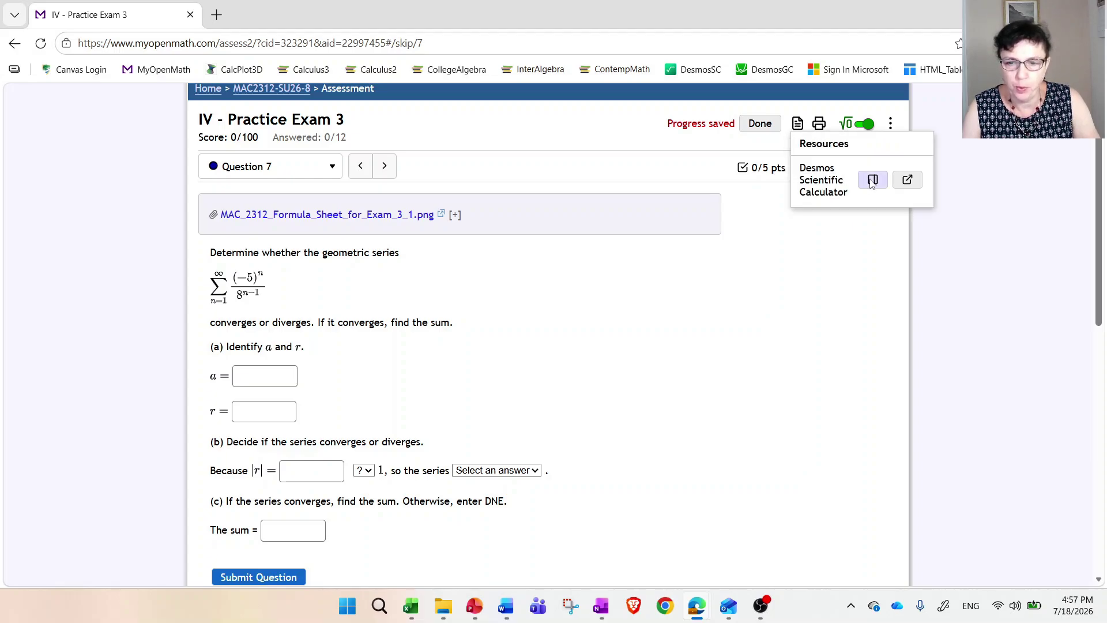
left_click(870, 179)
left_click_drag(850, 202, 712, 167)
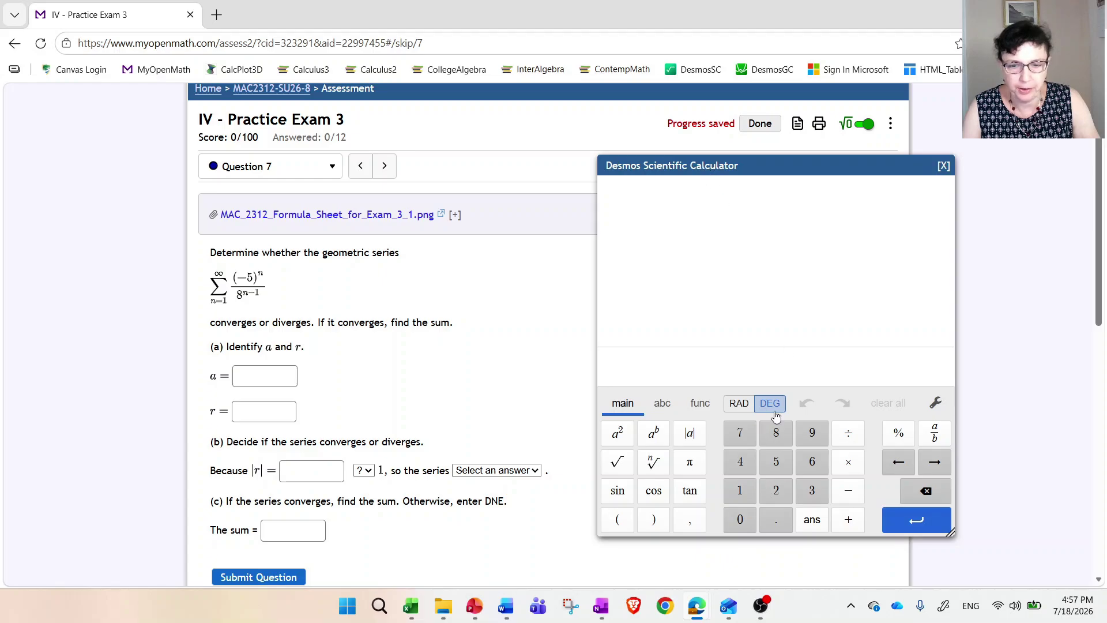
- Define the series term in the calculator as the function a(n) = (-5)^n / 8^(n-1)
left_click(753, 368)
type("a(")
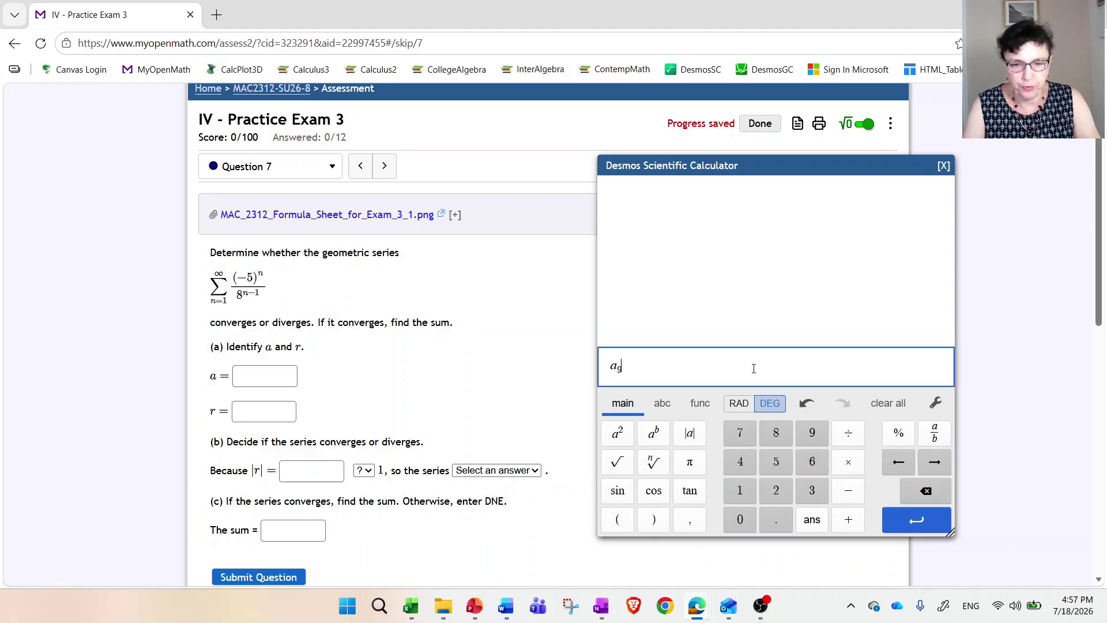
key("BackSpace")
type("(n)=")
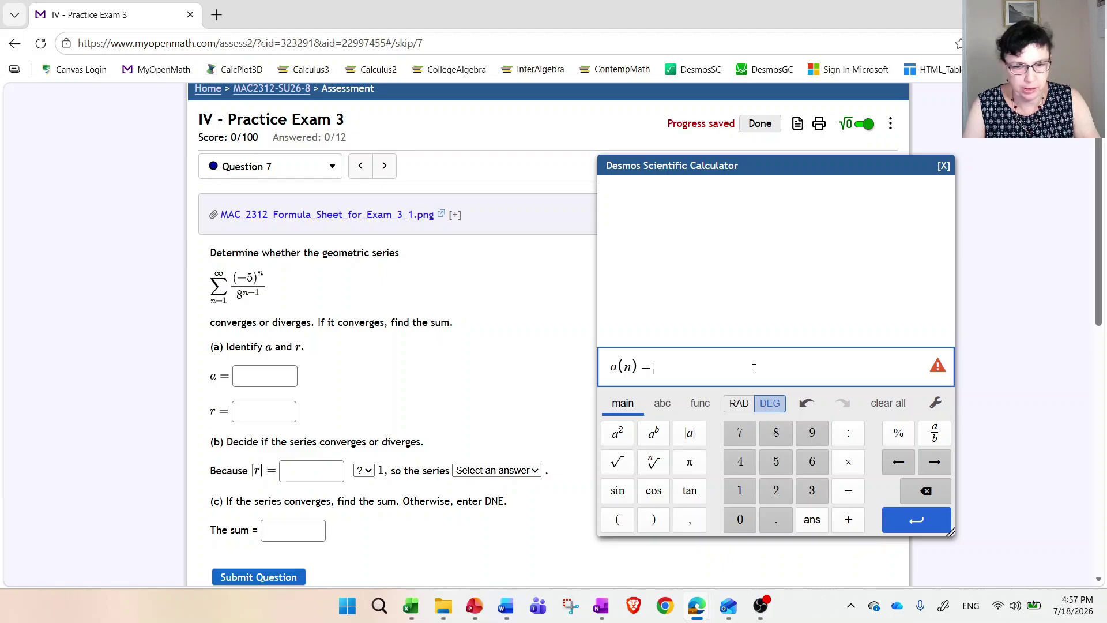
type("(-5)^n")
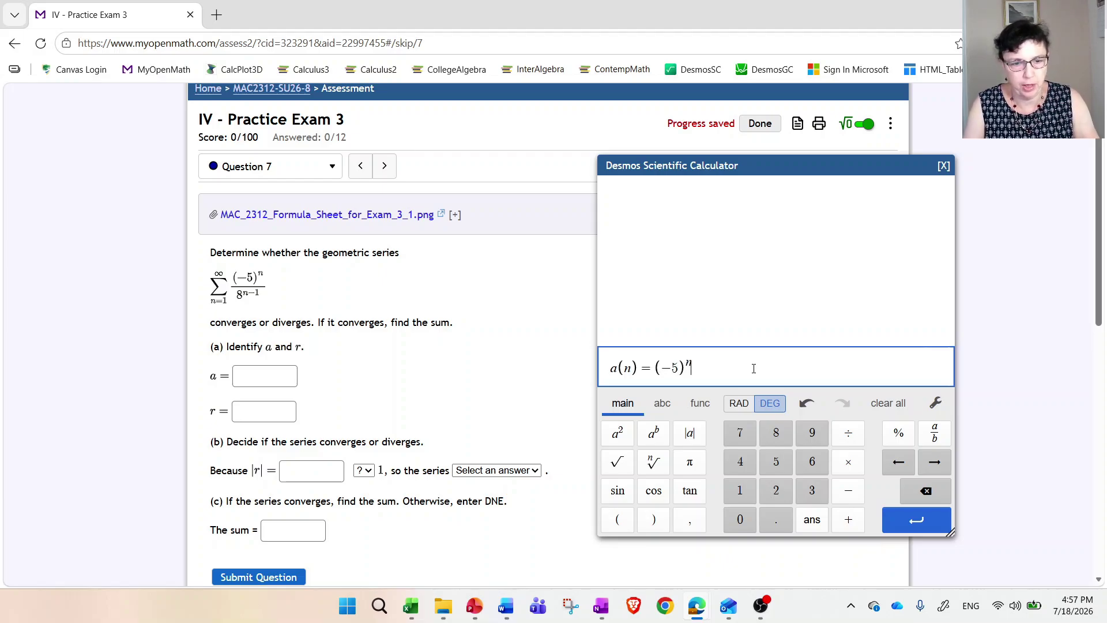
key("Right")
type("/8^n")
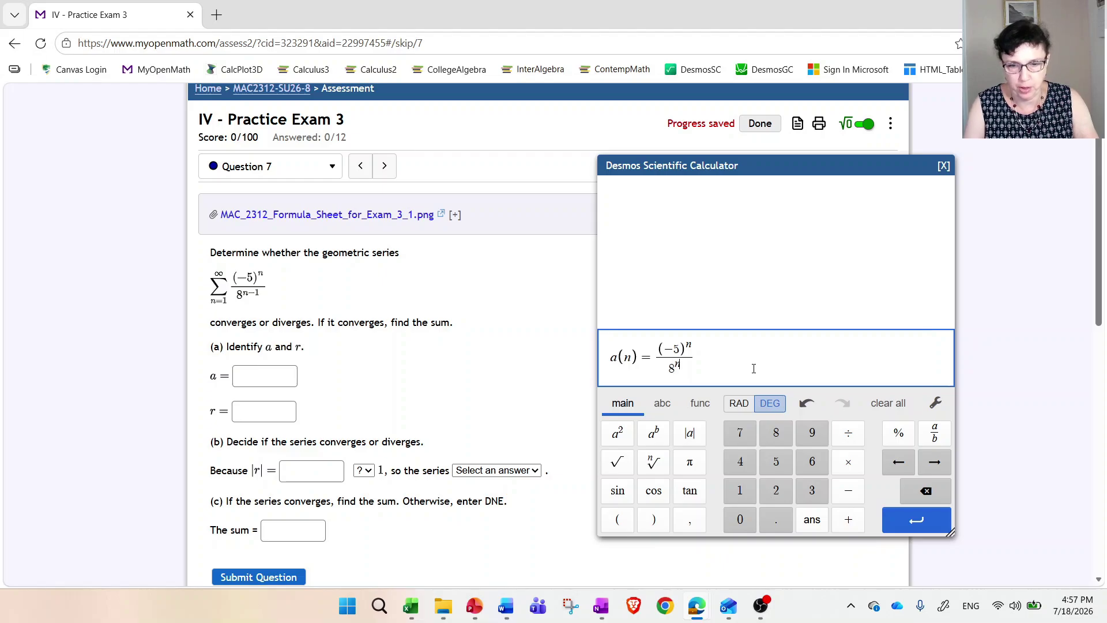
key("Right")
type("-")
key("BackSpace")
key("BackSpace")
key("BackSpace")
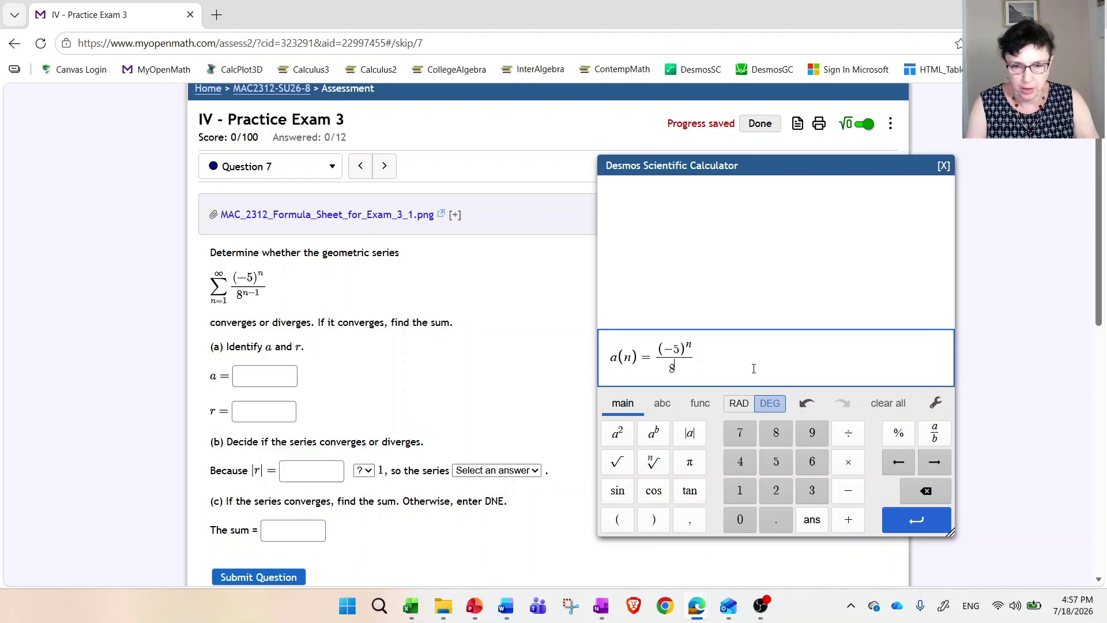
type("^(n-1)")
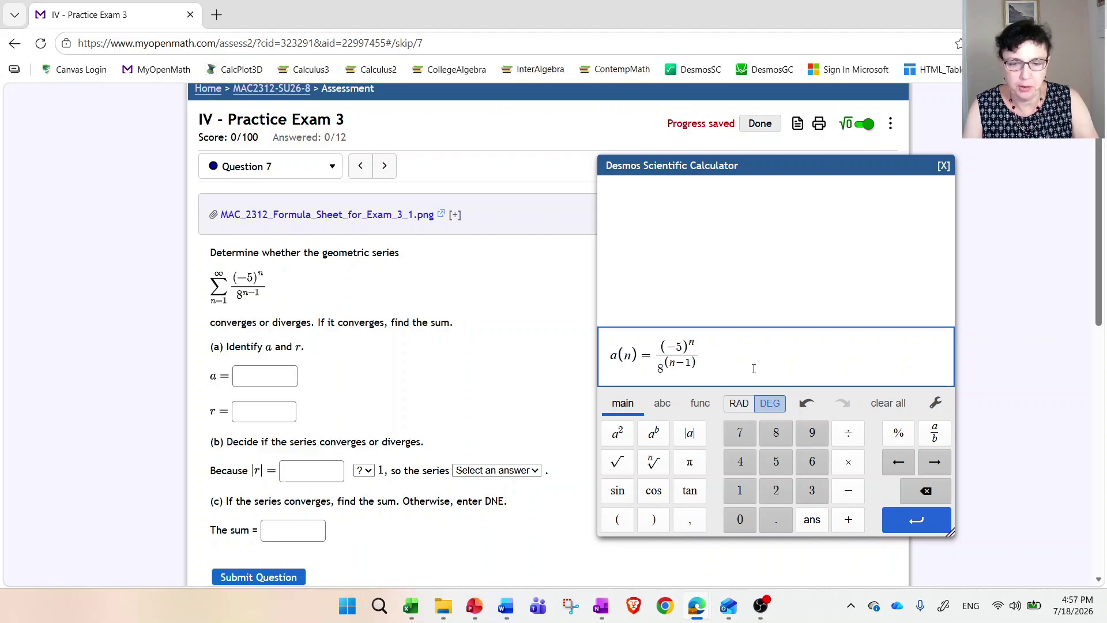
key("Return")
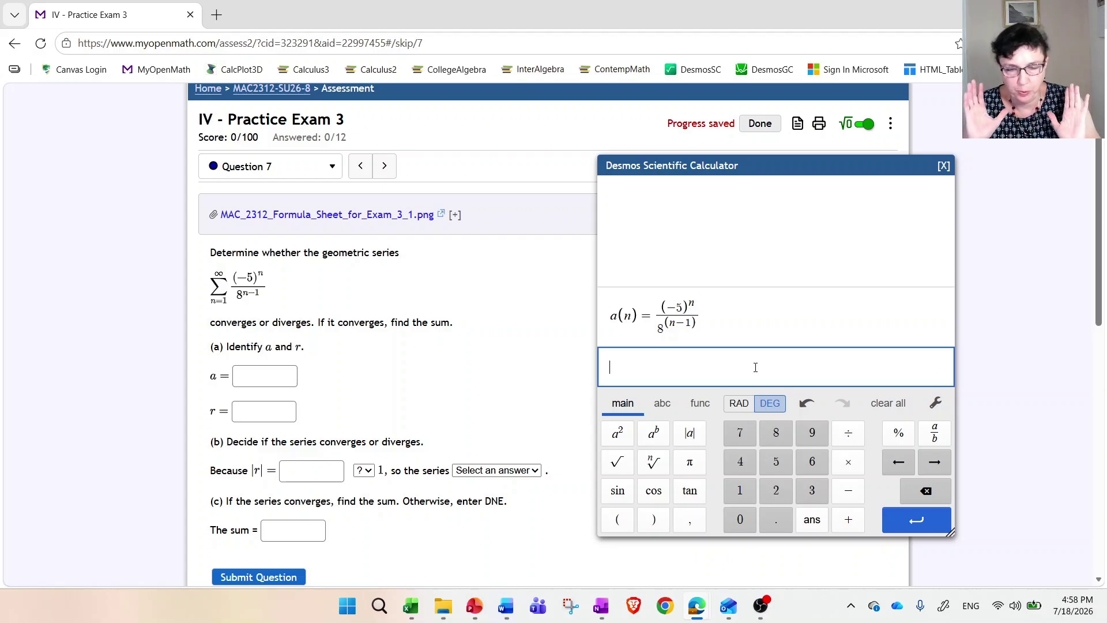
- Calculate the ratio a(2)/a(1) in the calculator and convert the result to a fraction
type("a")
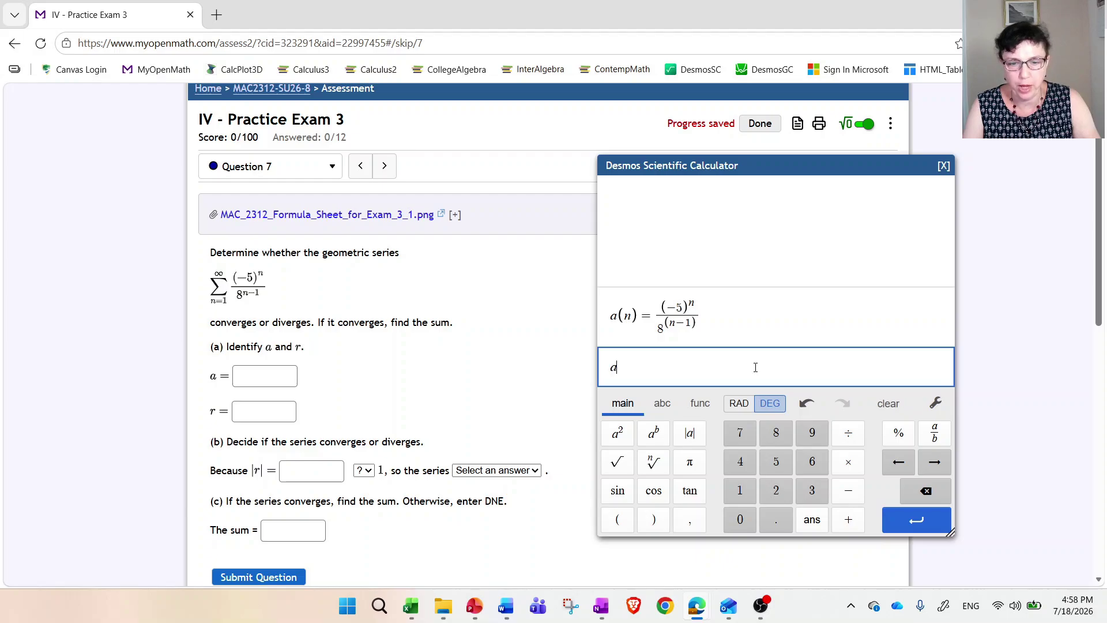
type("(2)/a(1")
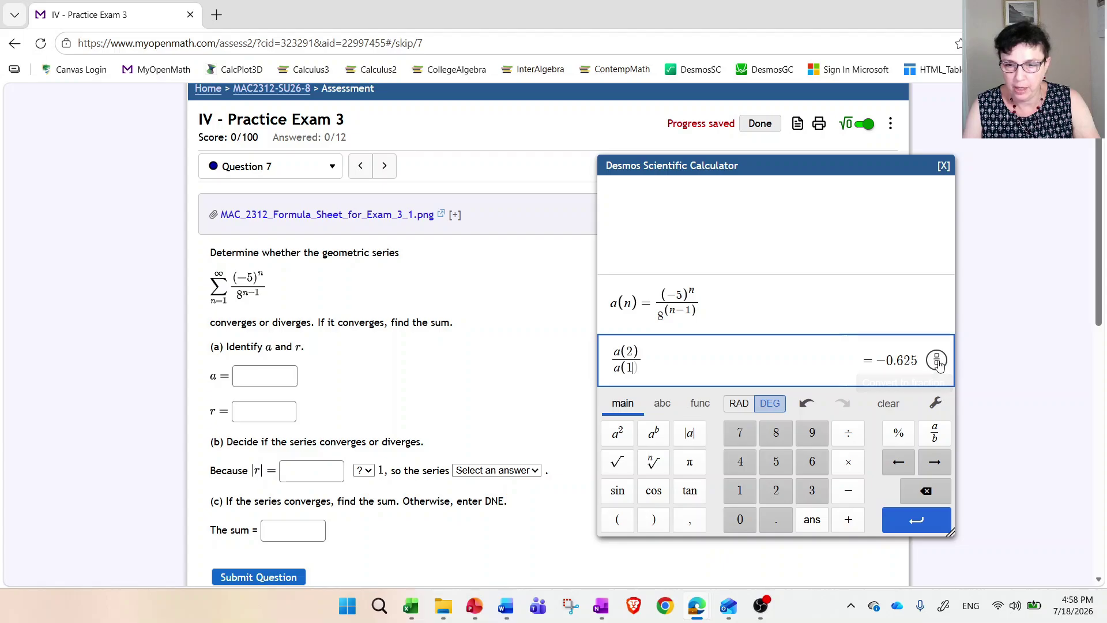
left_click(937, 362)
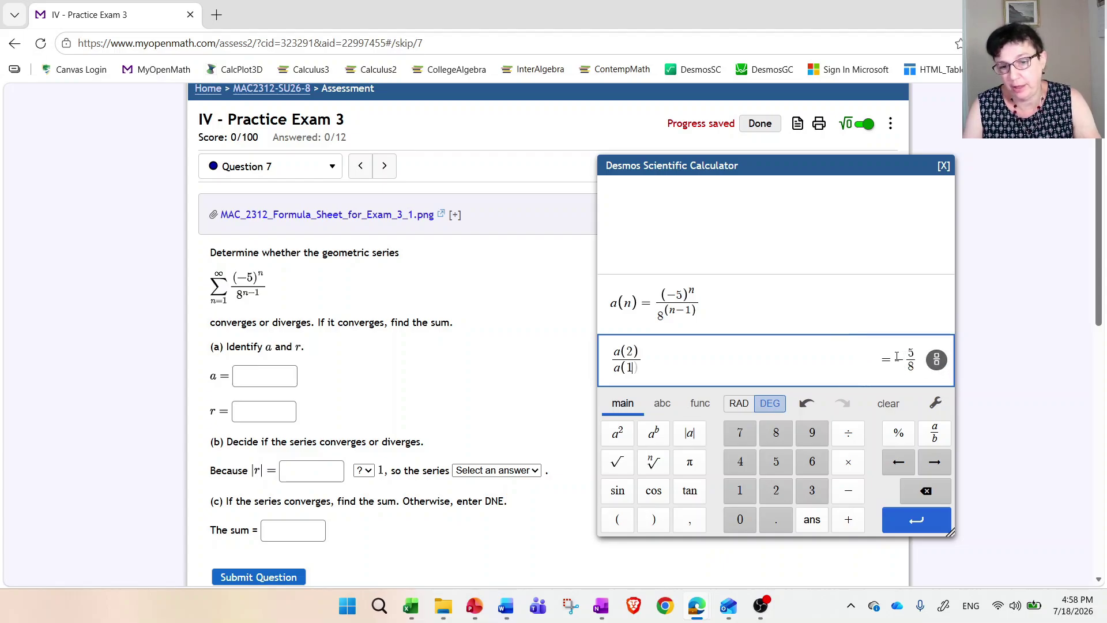
- Check the common ratio with another pair of consecutive terms by changing the expression to a(5)/a(4)
left_click(633, 350)
key("BackSpace")
type("5")
key("Down")
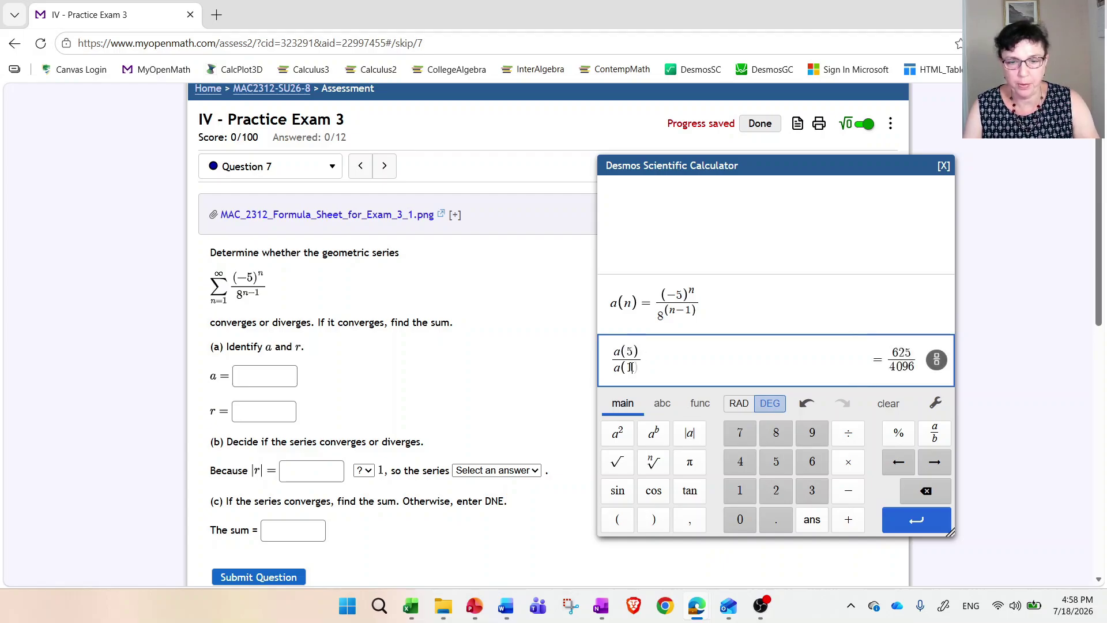
key("BackSpace")
type("4")
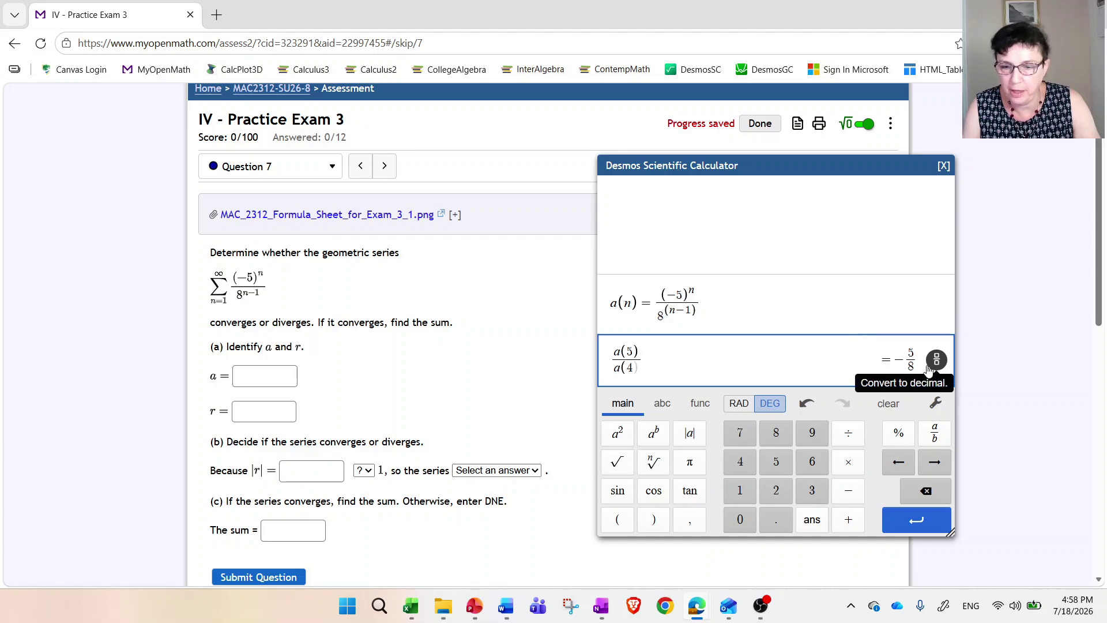
- Check the common ratio for much later terms by changing the expression to a(101)/a(100)
left_click(631, 349)
key("BackSpace")
type("101")
key("Down")
key("BackSpace")
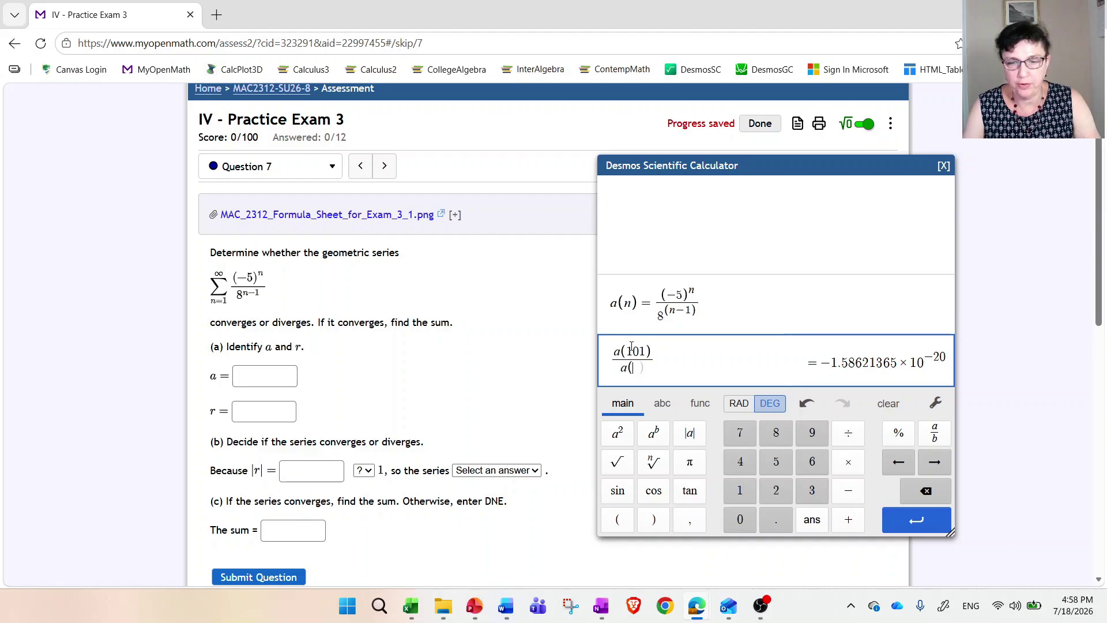
type("100")
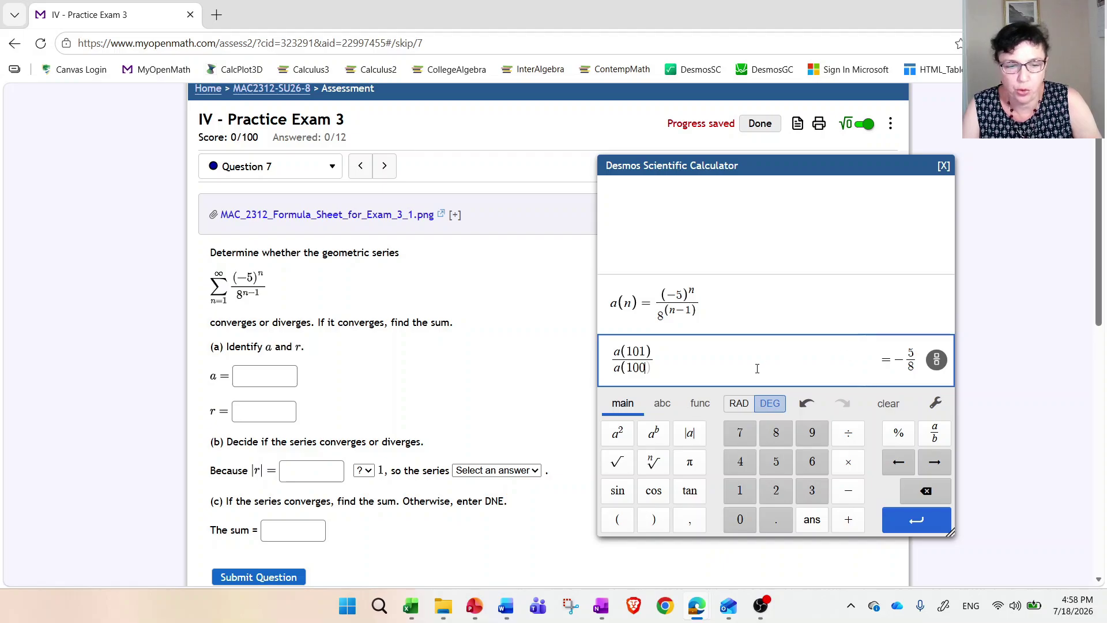
- Enter -5/8 as the value of r in part (a)
left_click(282, 406)
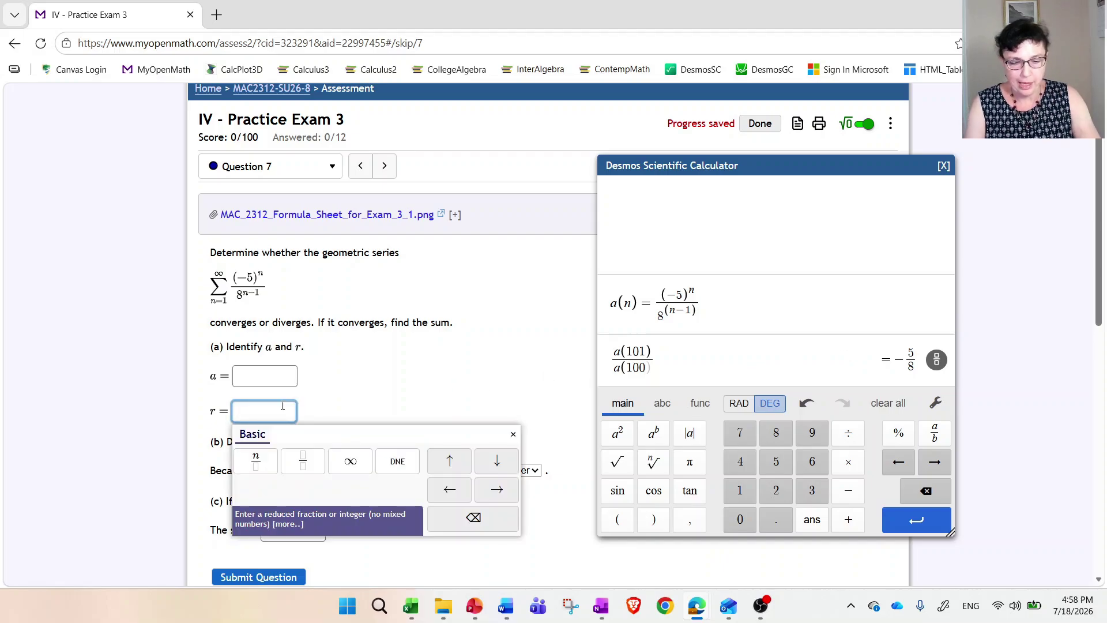
type("-5/8")
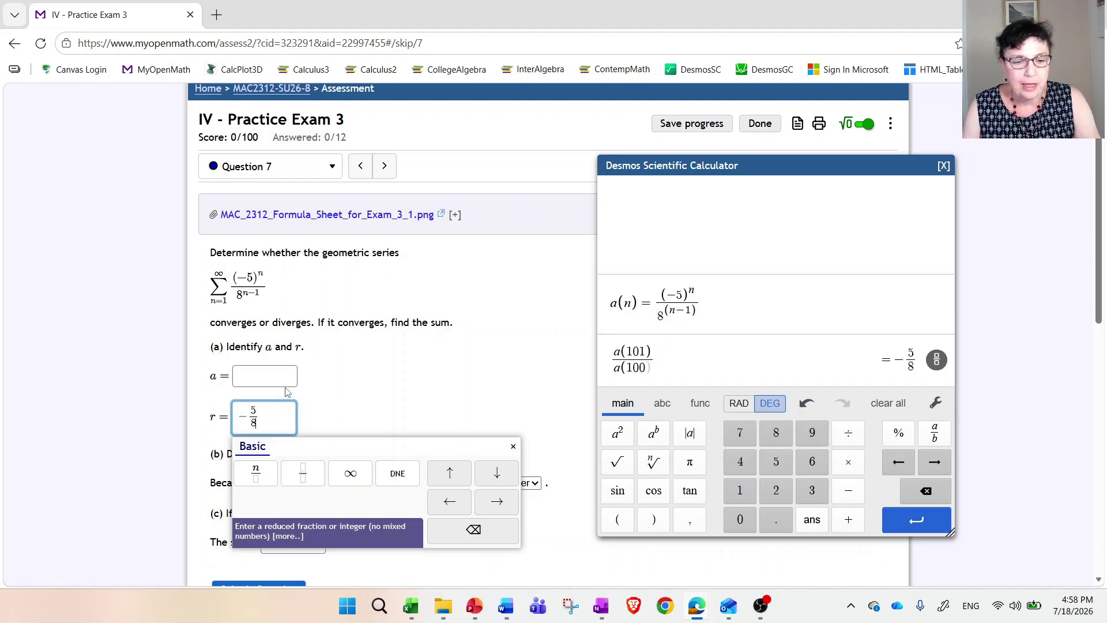
left_click(284, 380)
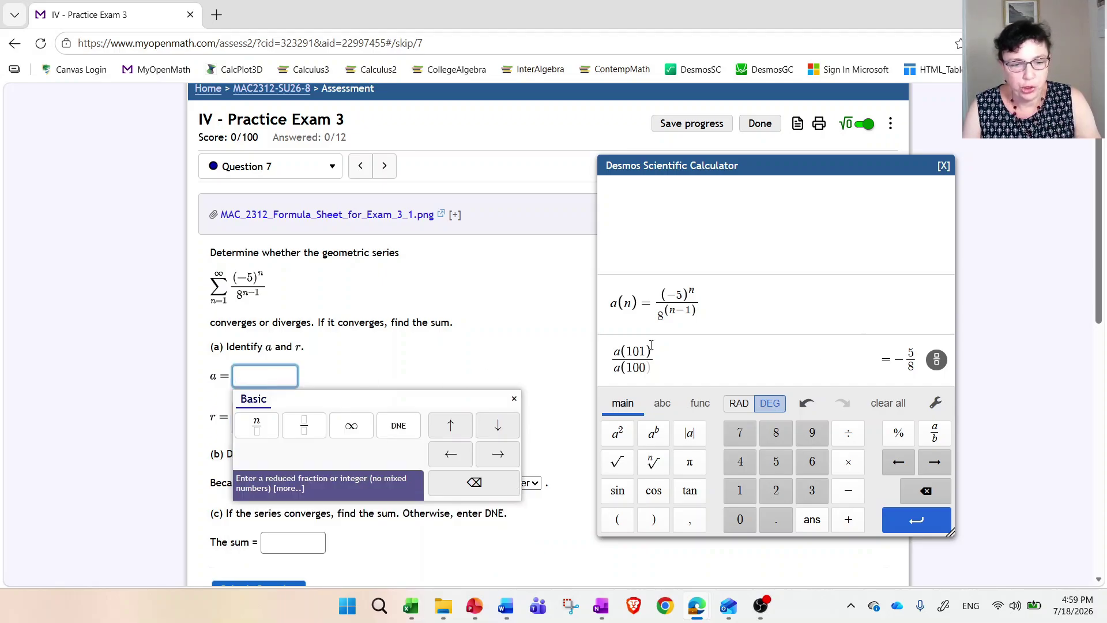
- Replace the ratio expression in the calculator with a(1) to evaluate the first term of the series
left_click(604, 357)
key("ctrl+a")
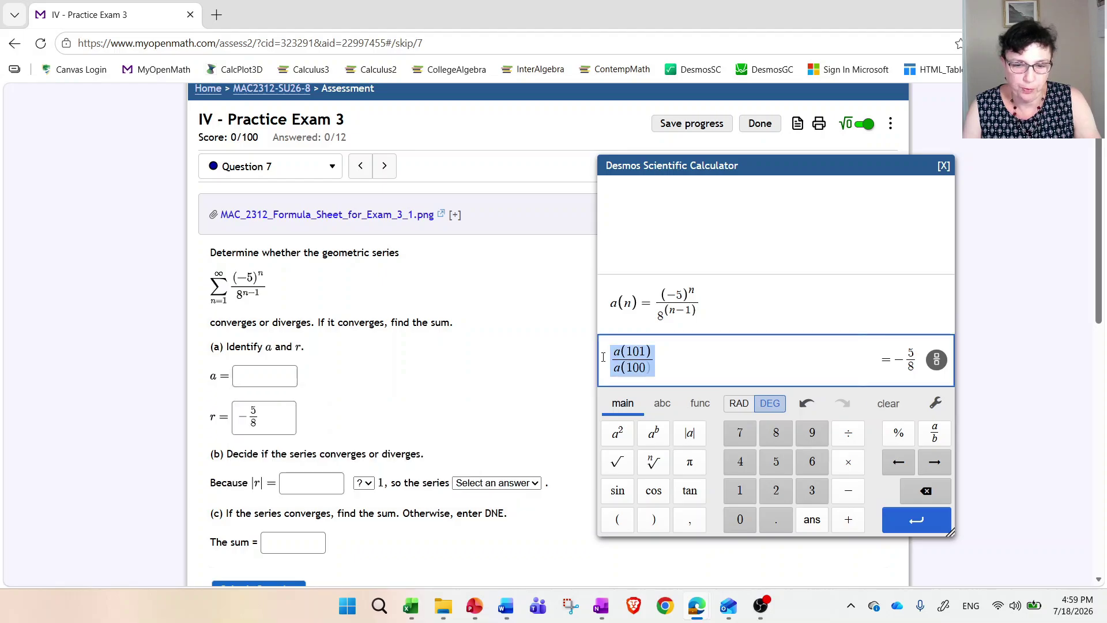
key("BackSpace")
type("a(1)")
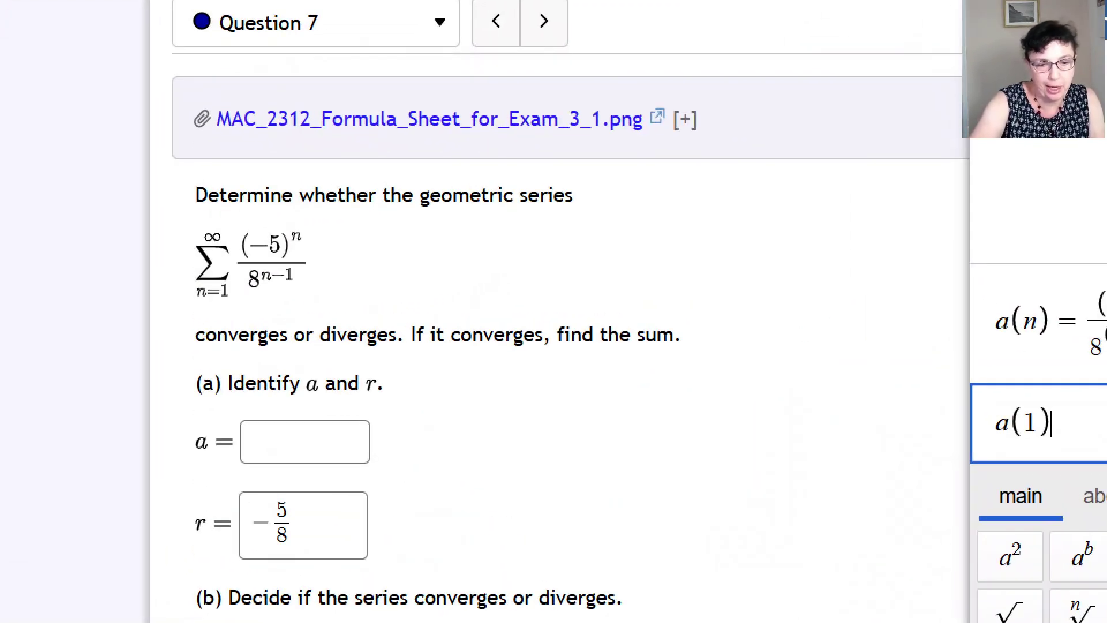
mouse_move(233, 275)
left_mouse_down()
mouse_move(203, 305)
mouse_move(237, 278)
left_mouse_up()
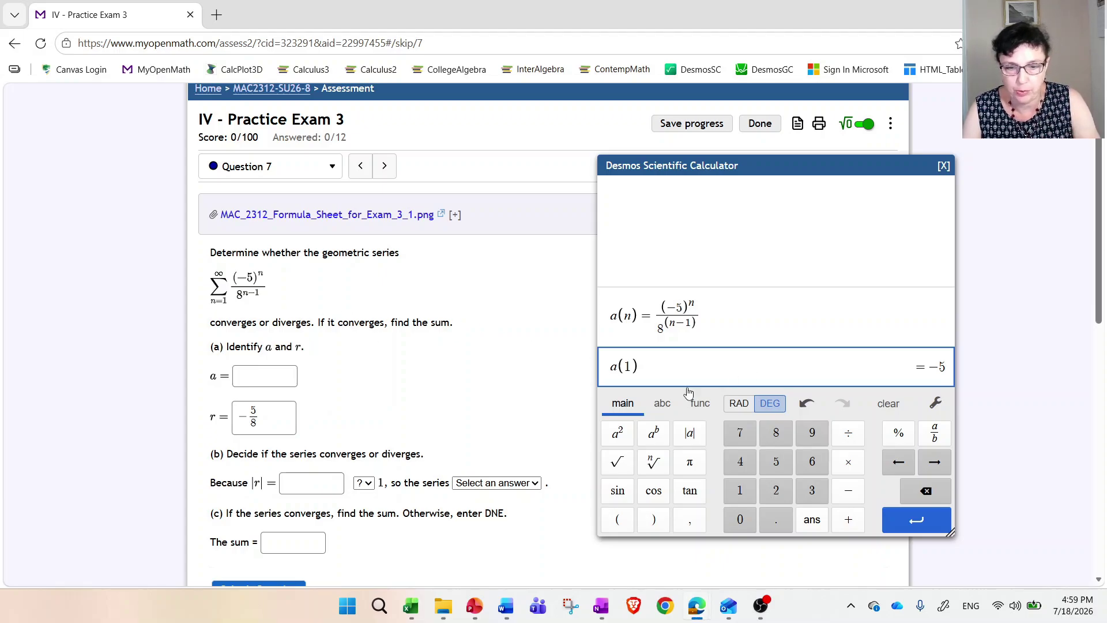
- Enter -5 as the value of a in part (a)
left_click(267, 382)
type("-5")
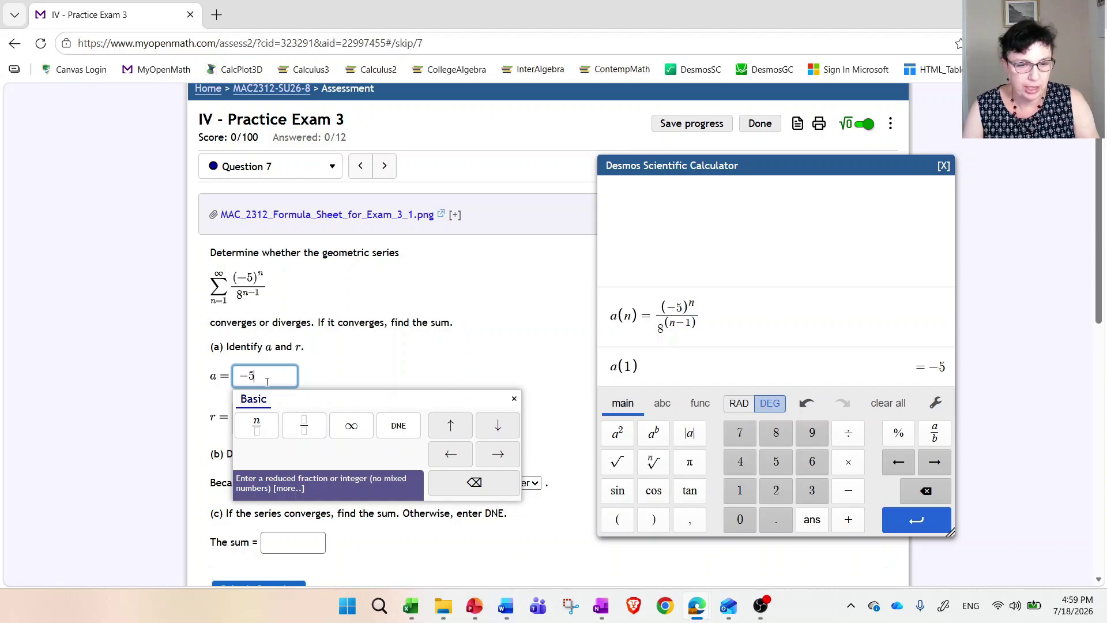
left_click(378, 361)
- Enter 5/8 as the absolute value of r in part (b)
scroll(387, 358, "down", 1)
scroll(387, 359, "down", 1)
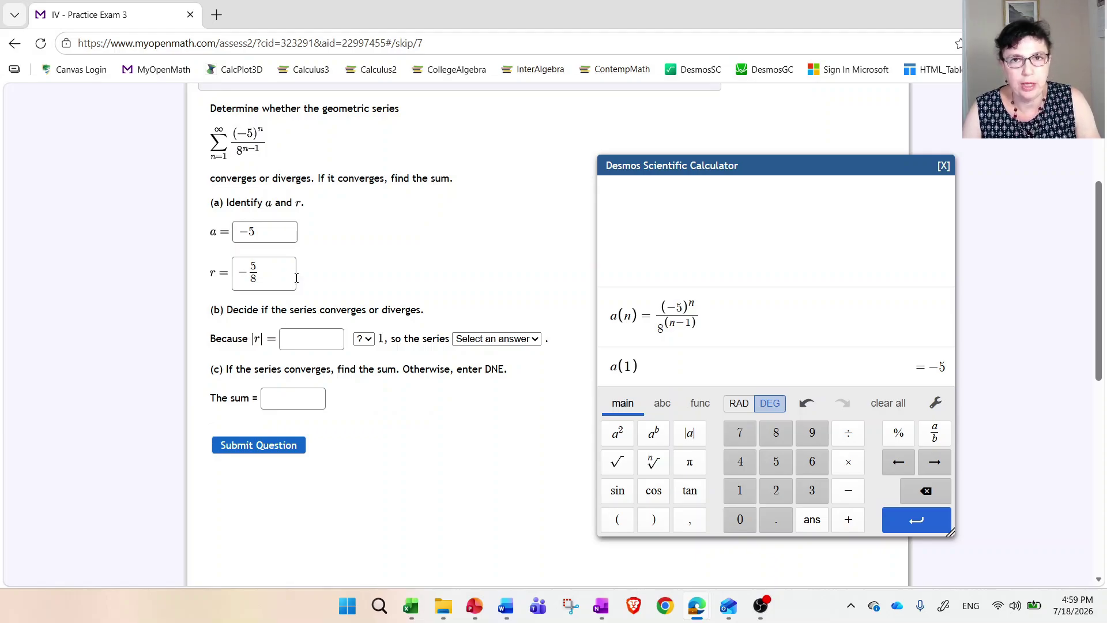
left_click(294, 337)
type("5/8")
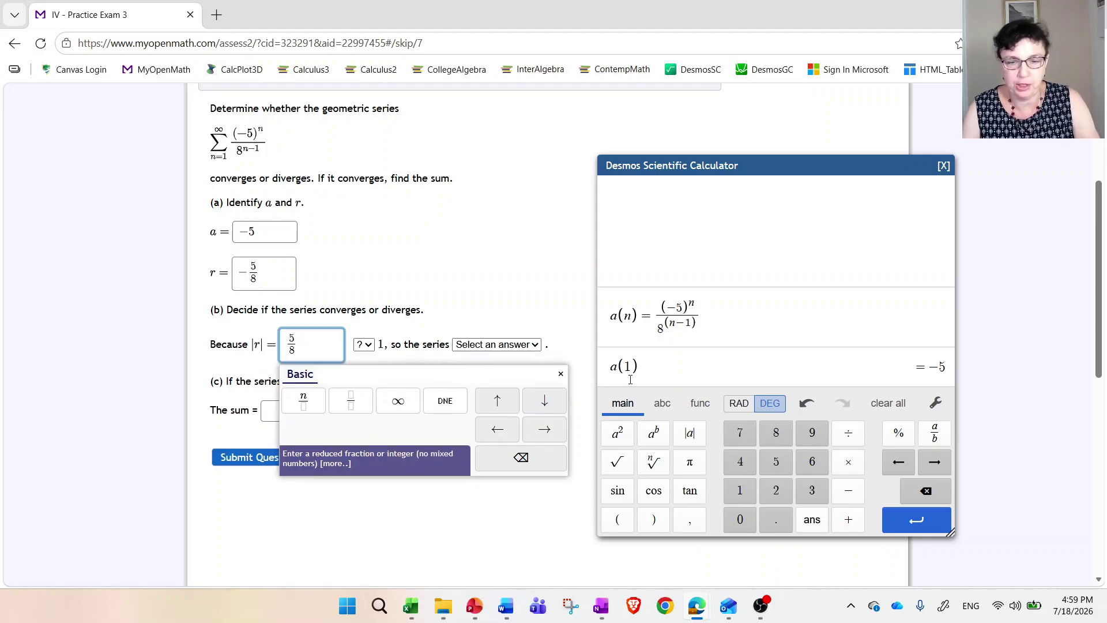
- Evaluate |-5/8| on a new calculator line and convert the result to a fraction
left_click(672, 374)
key("Return")
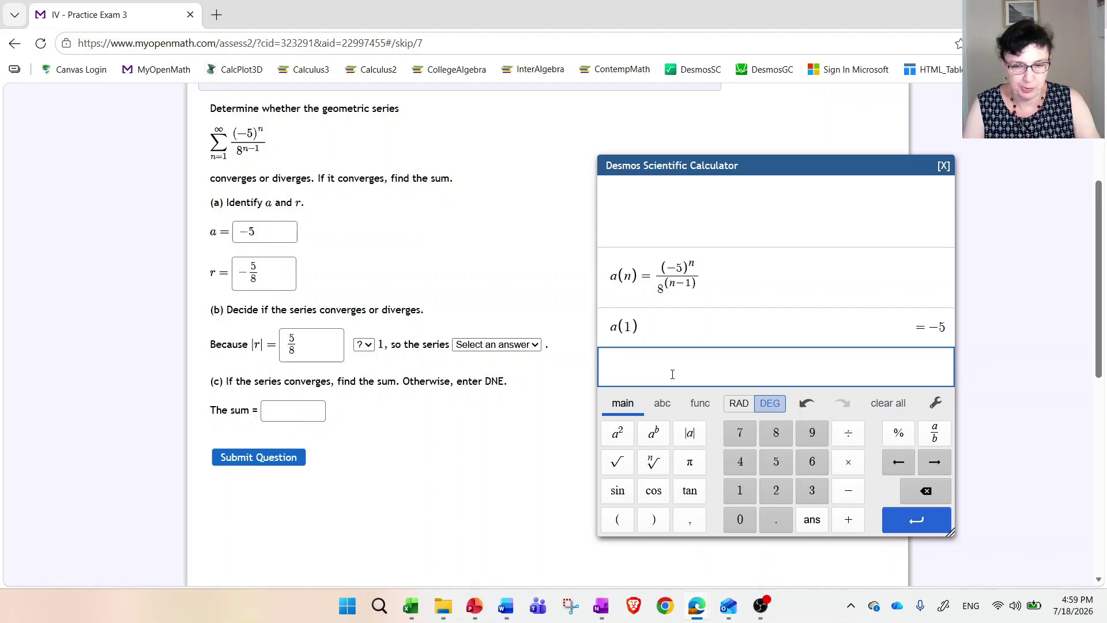
type("|")
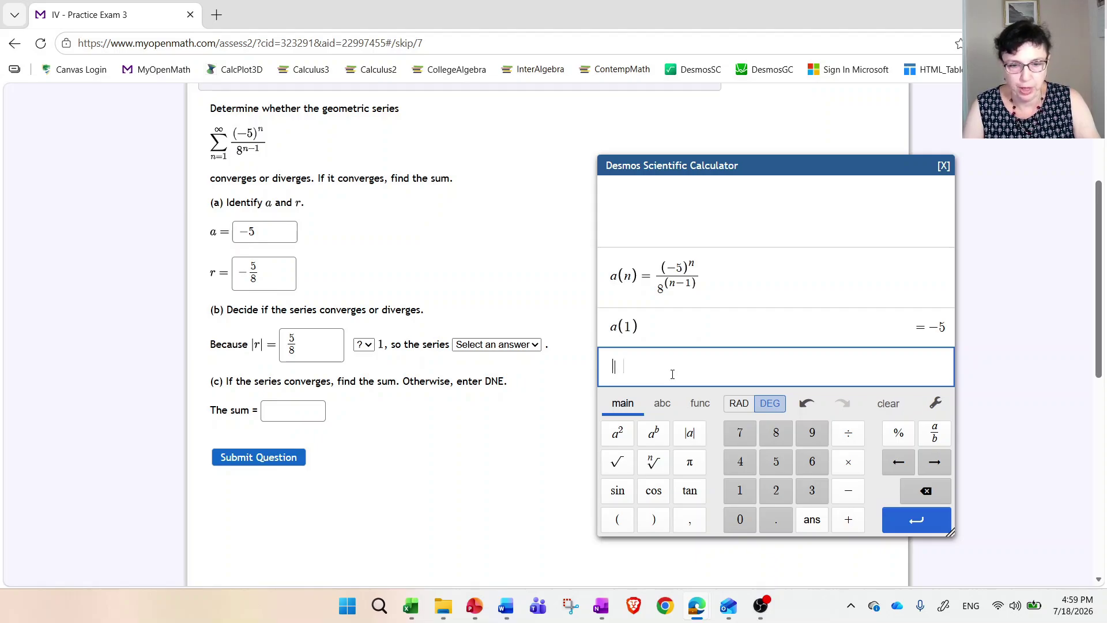
type("-5/8")
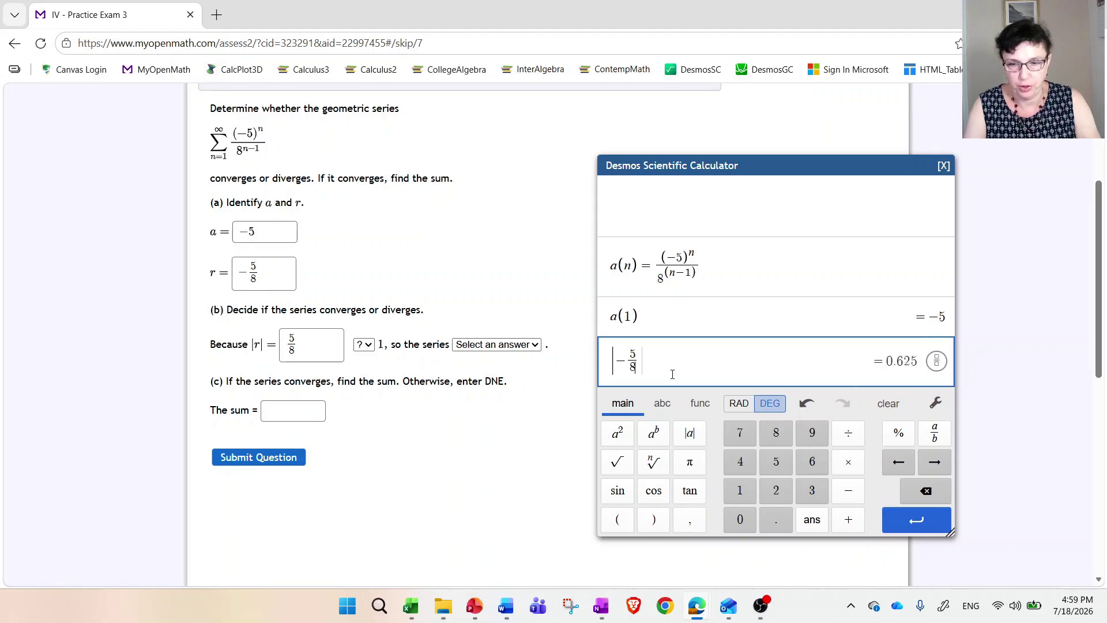
left_click(942, 368)
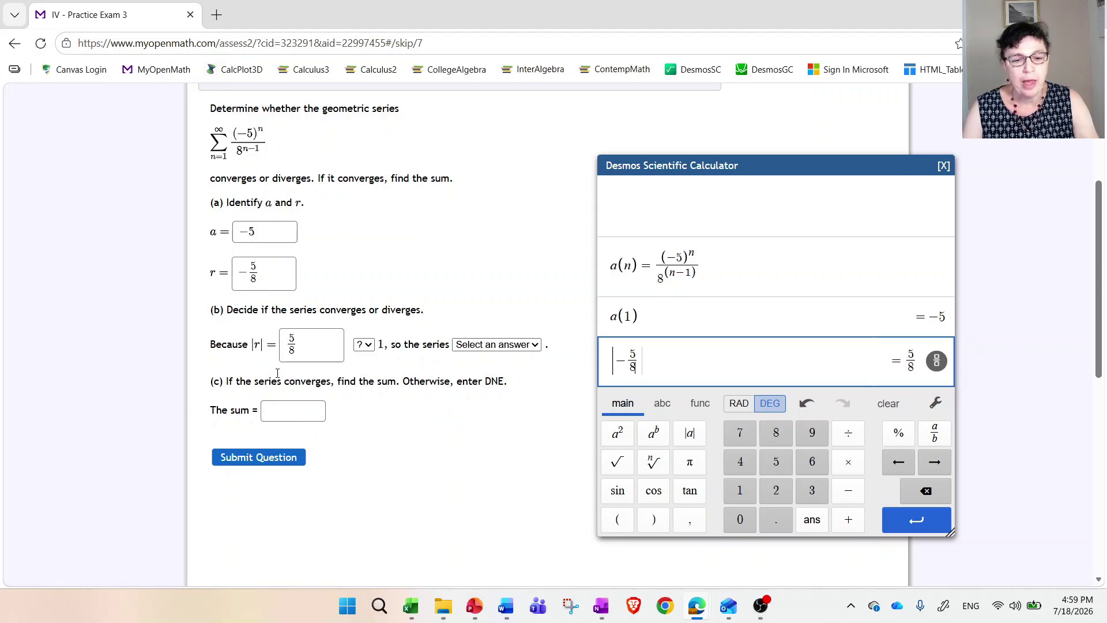
- Complete part (b) by choosing < for the comparison of |r| with 1 and "converges" for the series
left_click(369, 349)
left_click(369, 349)
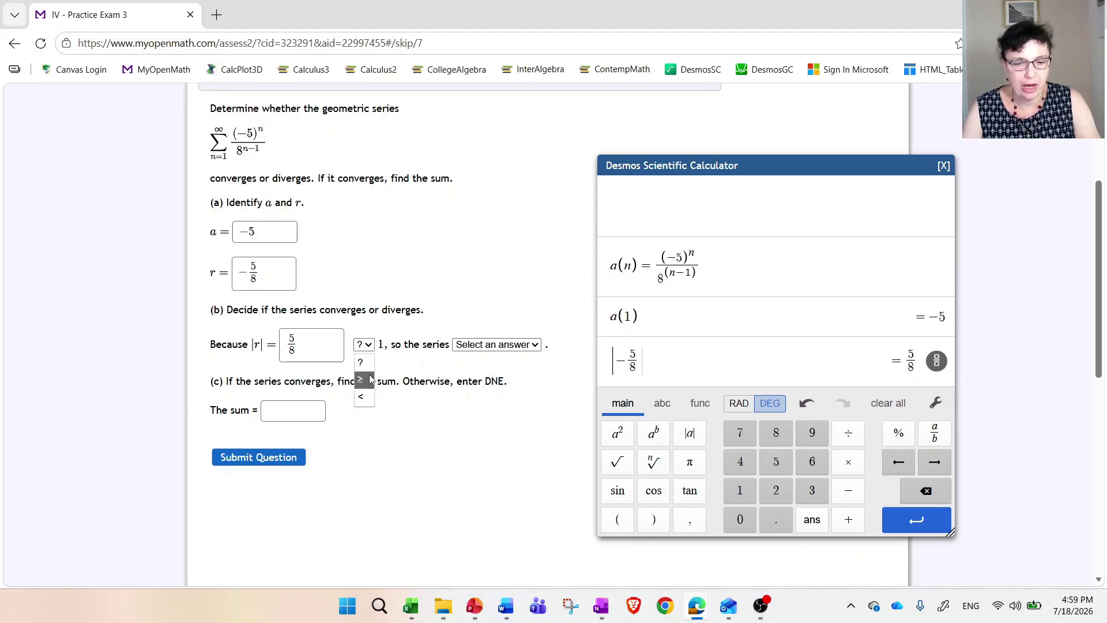
left_click(364, 373)
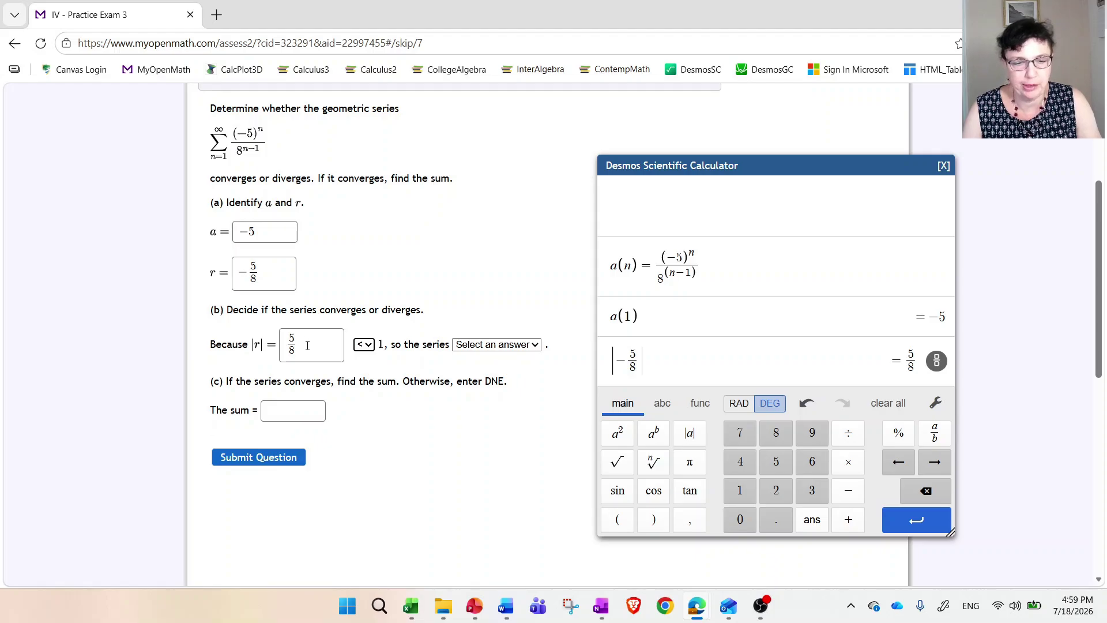
left_click(483, 346)
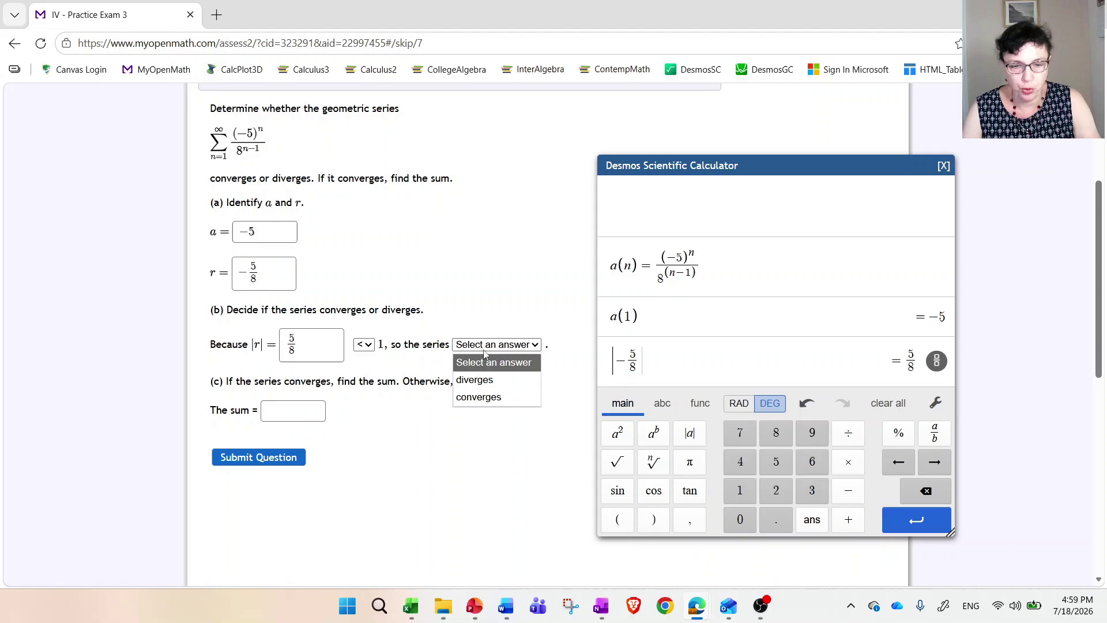
left_click(480, 397)
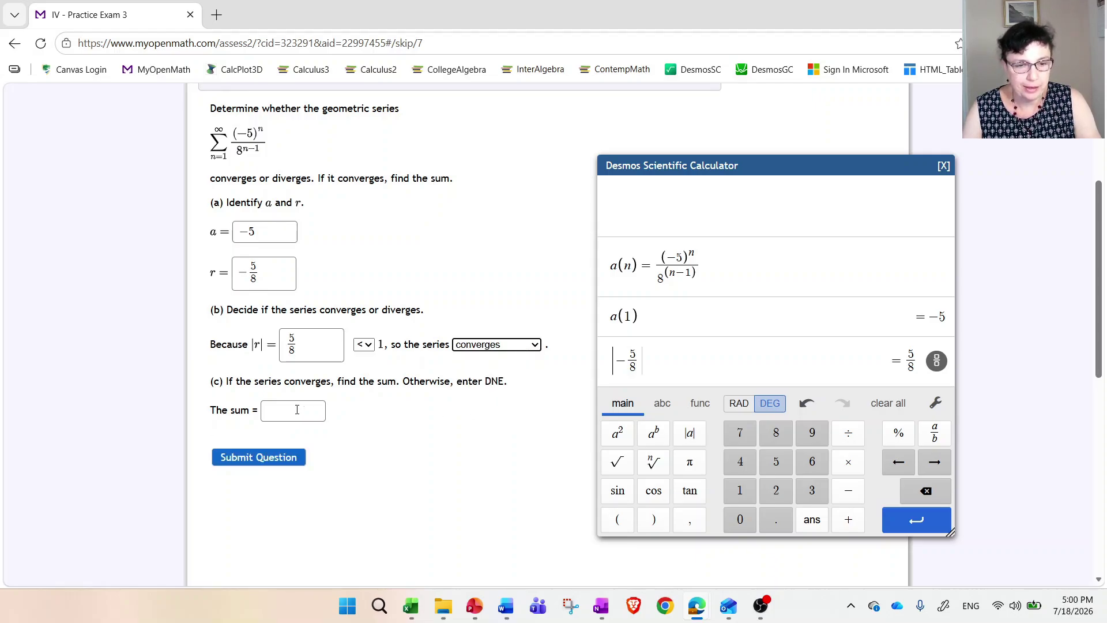
- Evaluate the sum formula -5/(1-(-5/8)) on a new calculator line below the absolute value
left_click(699, 371)
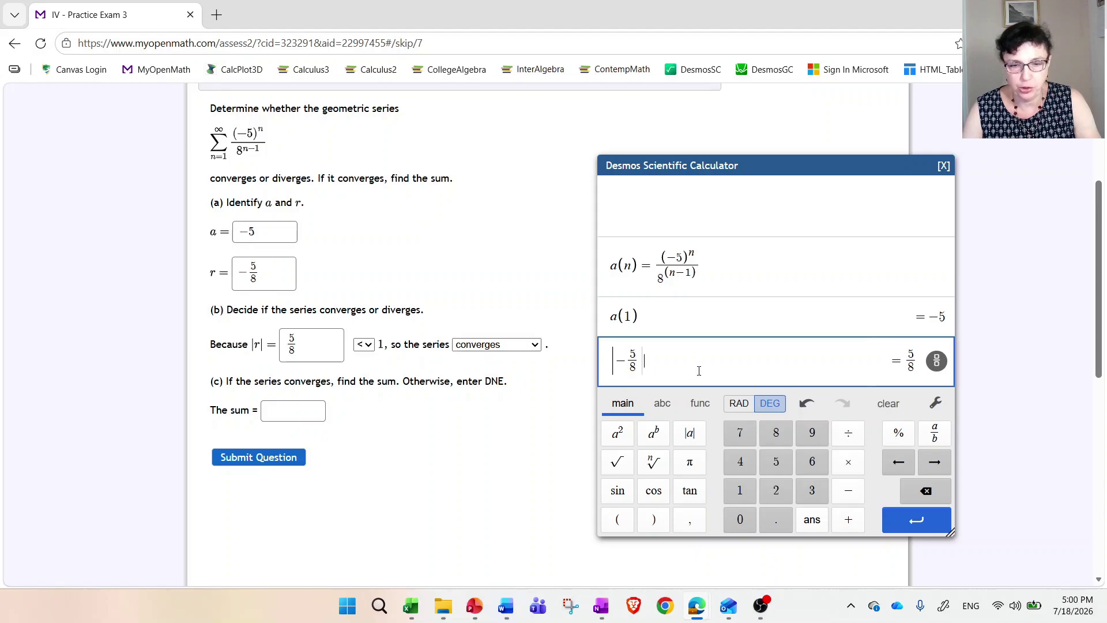
key("Return")
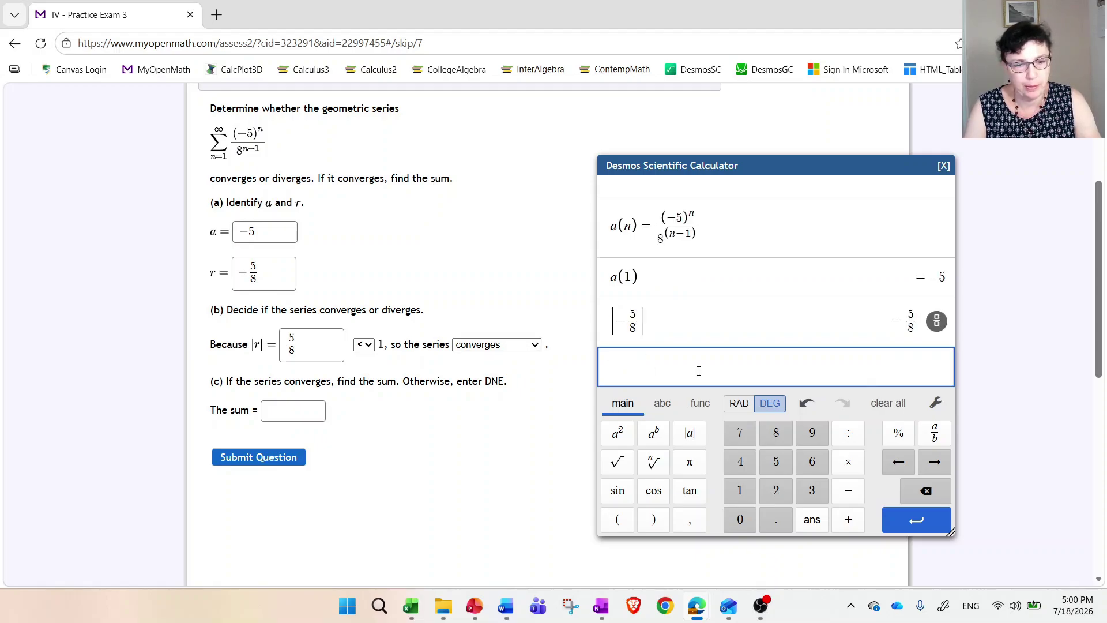
type("-5/")
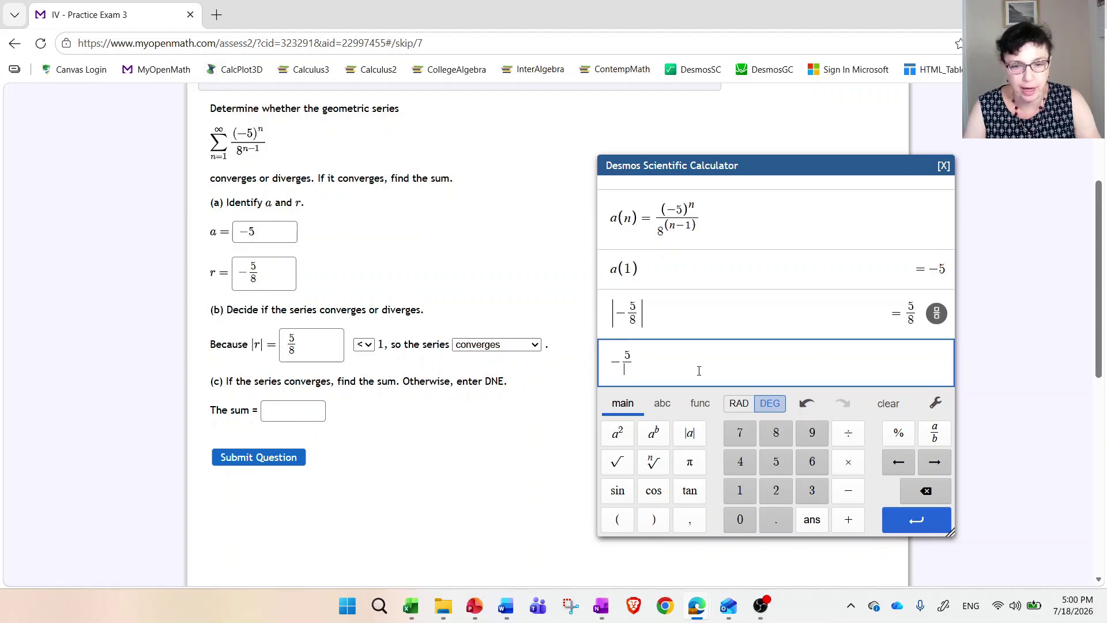
type("(1-")
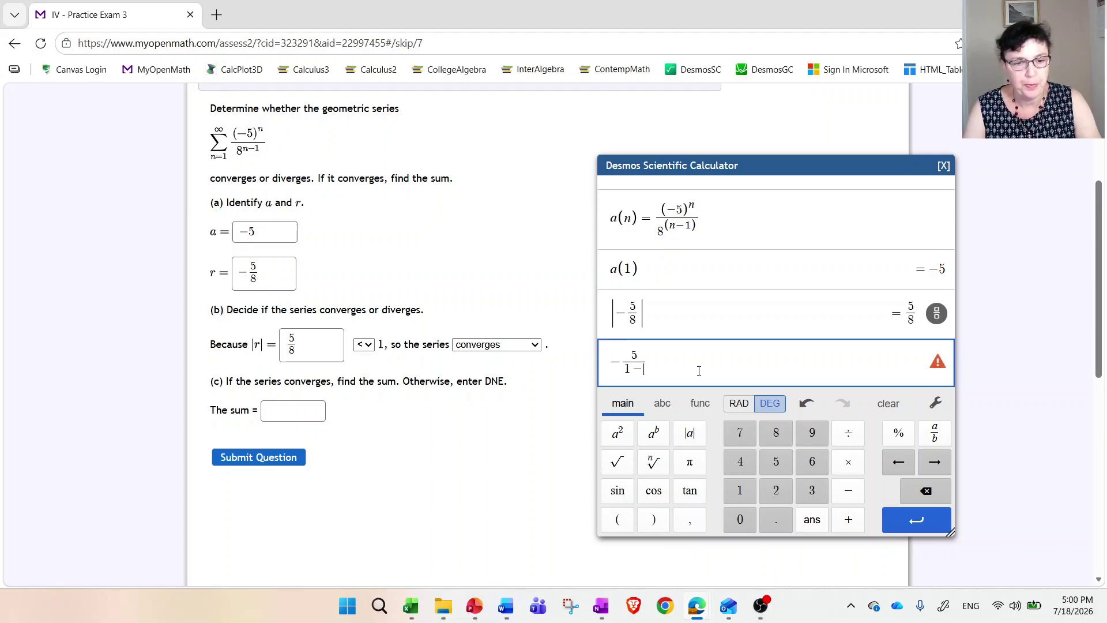
type("(-5/8")
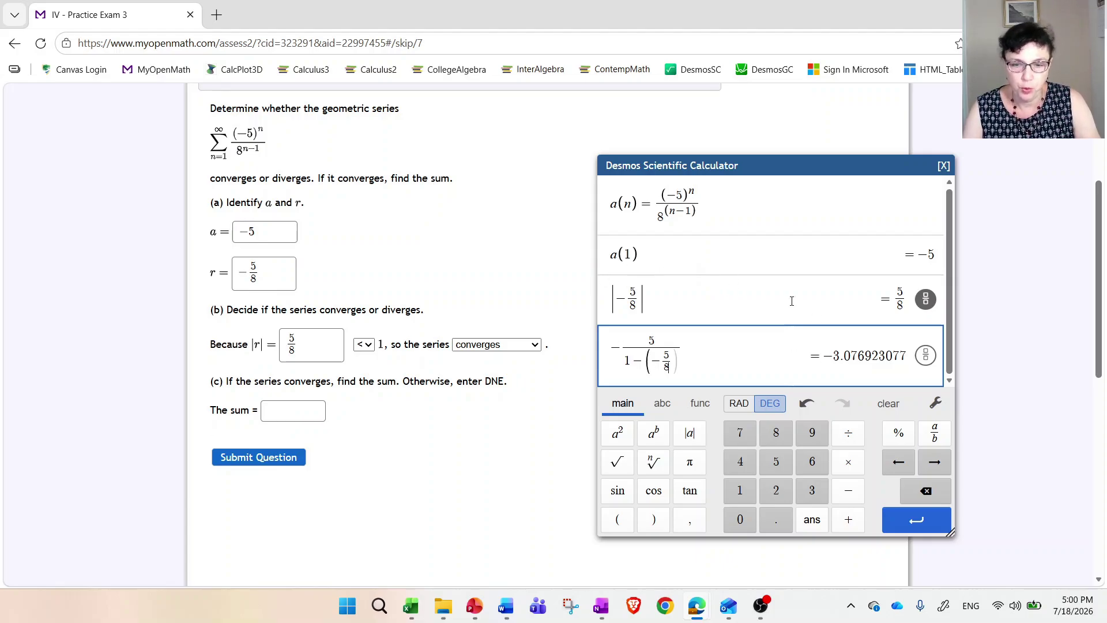
- Rename the calculator function a(n) to b(n) and replace the a(1) line with a=b(1)
left_click_drag(672, 254, 593, 266)
key("BackSpace")
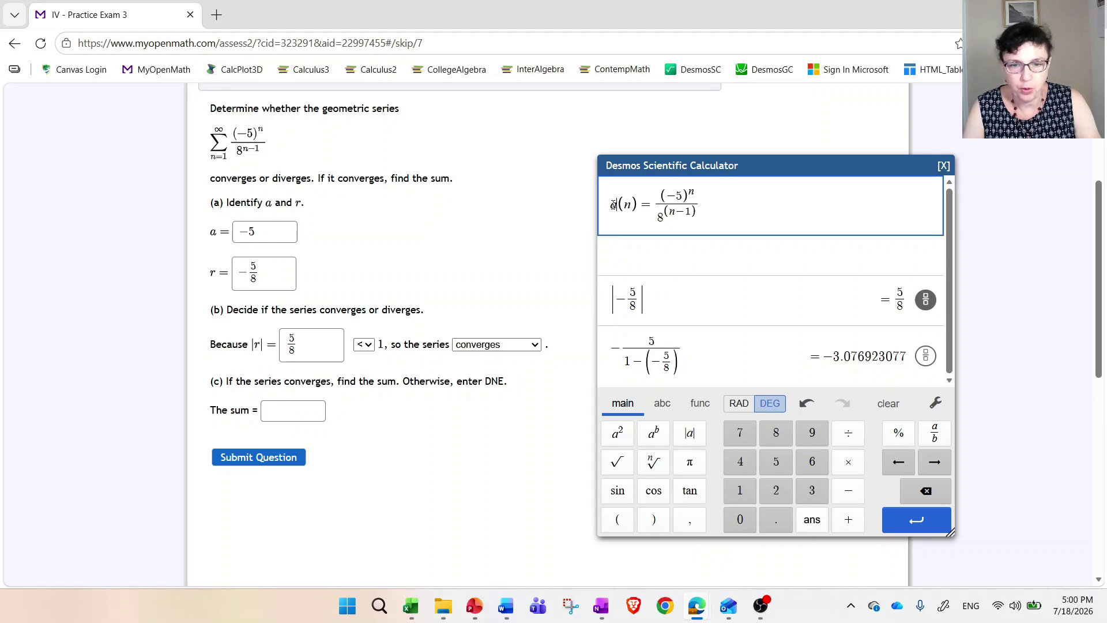
key("BackSpace")
type("b")
left_click(641, 243)
type("a")
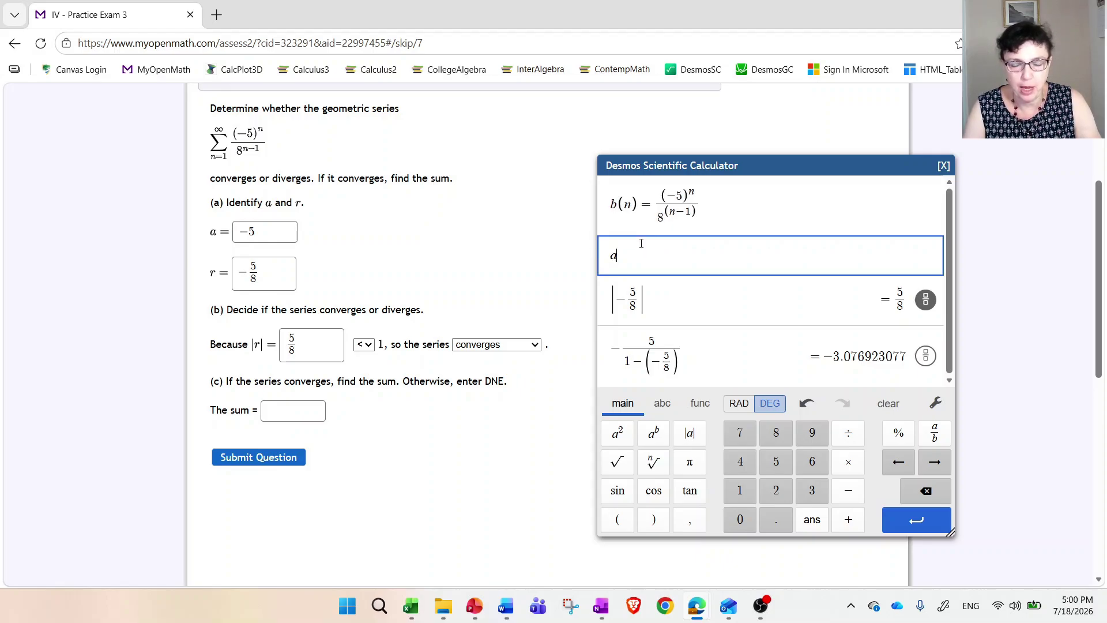
type("=b(1")
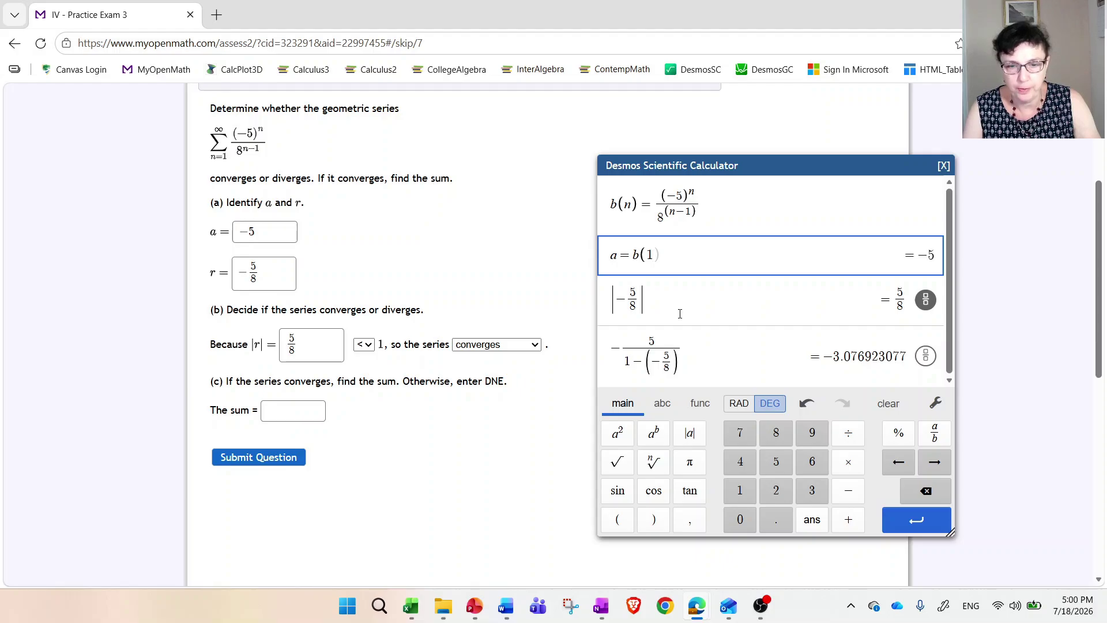
- Replace the absolute value expression in the calculator with the ratio definition r=b(2)/b(1)
left_click_drag(665, 309, 609, 298)
key("BackSpace")
type("r")
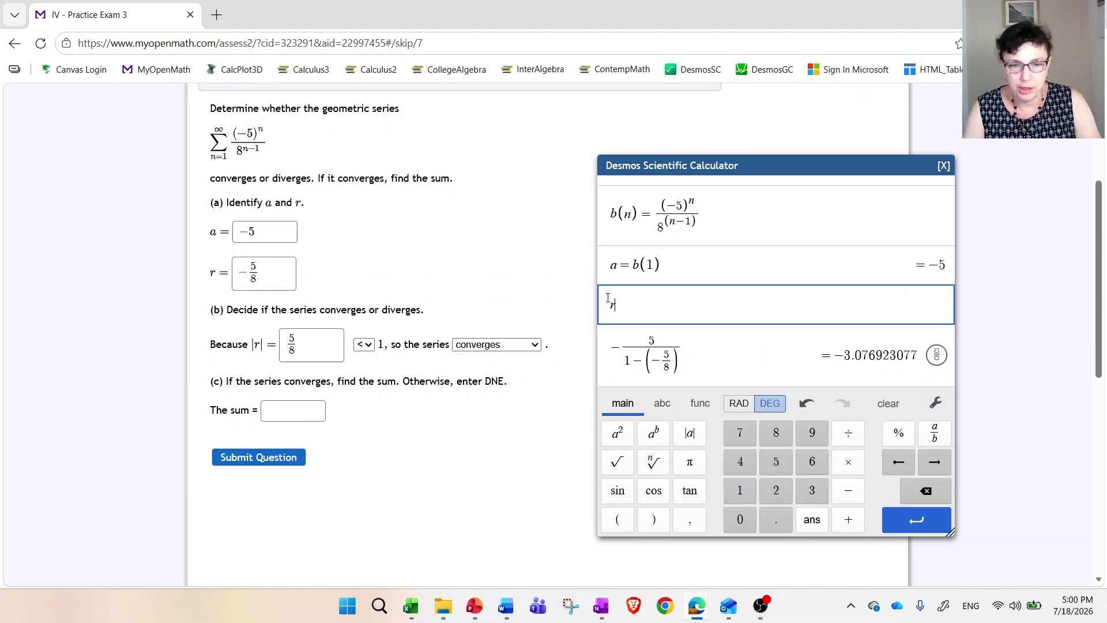
type("=b(2)/b")
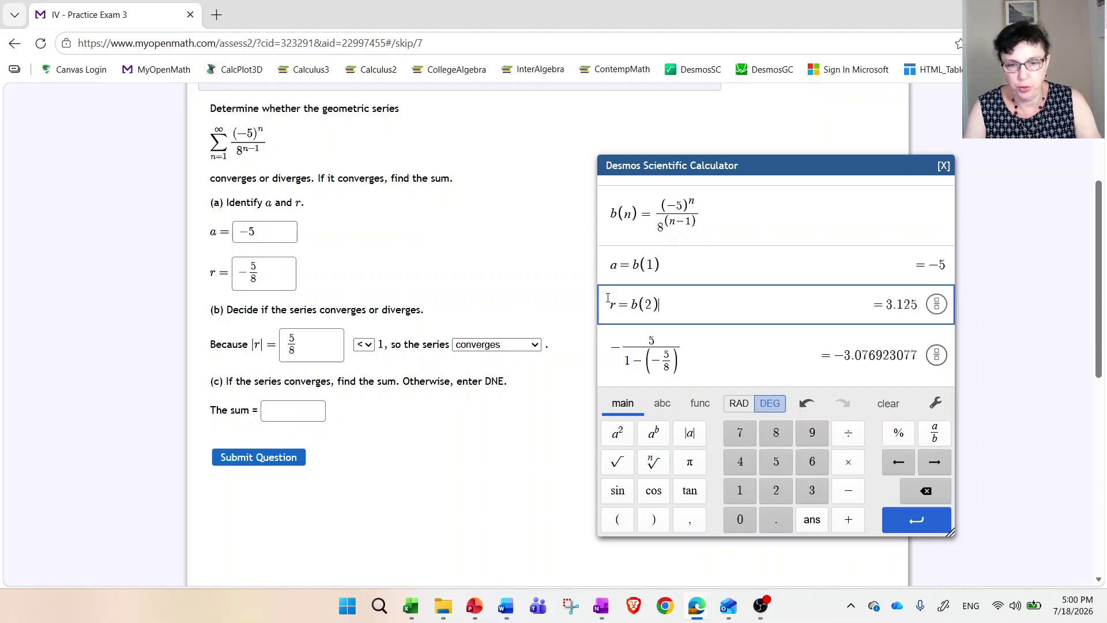
type("(1")
- Replace the numeric sum expression in the calculator with a/(1-r) and convert its result to a fraction
left_click_drag(714, 363, 600, 344)
key("BackSpace")
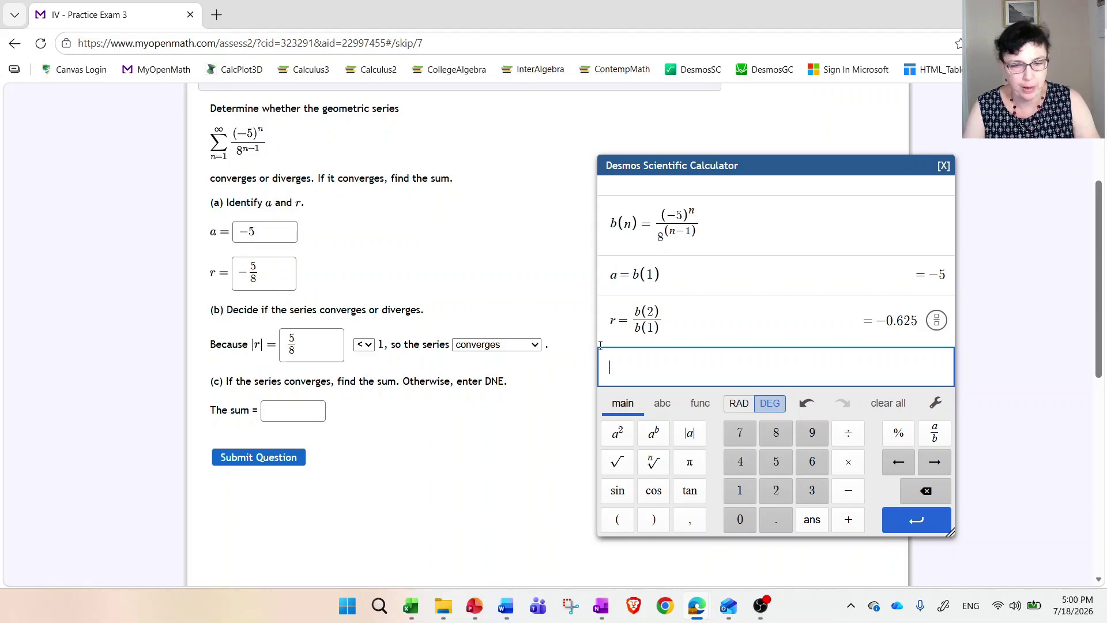
type("a/1-r")
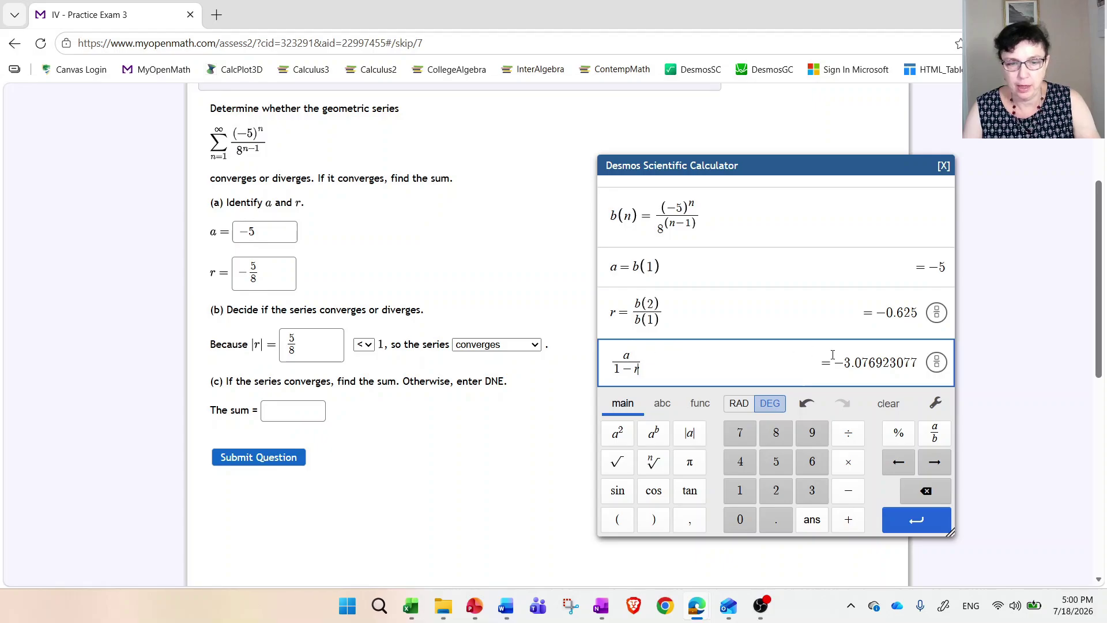
left_click(936, 364)
- Enter -40/13 as the sum of the series in part (c)
left_click(284, 407)
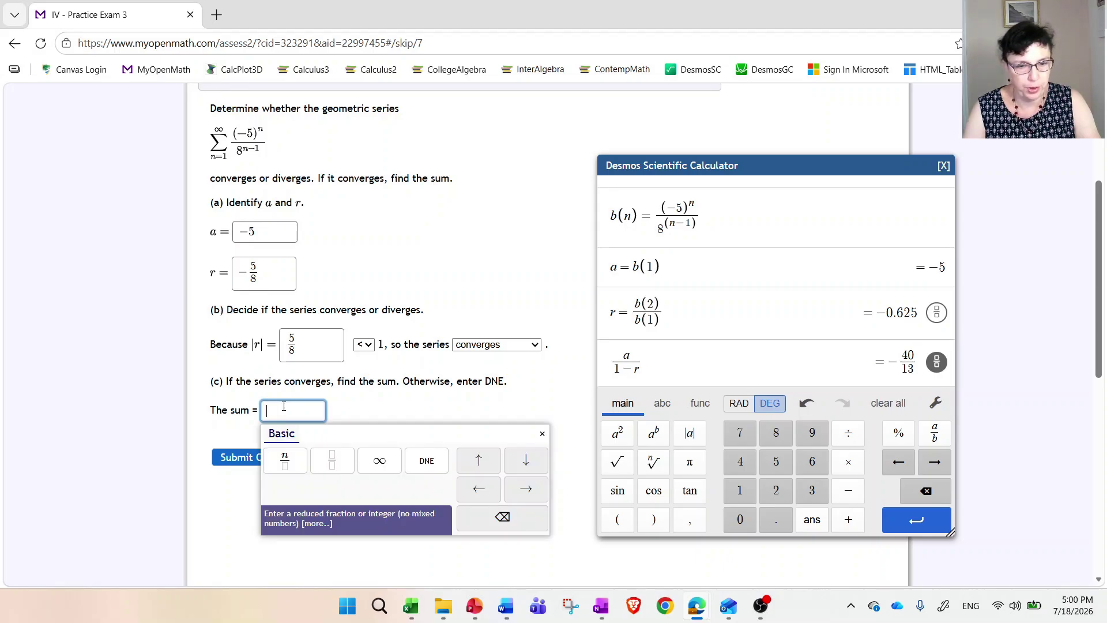
type("-40/13")
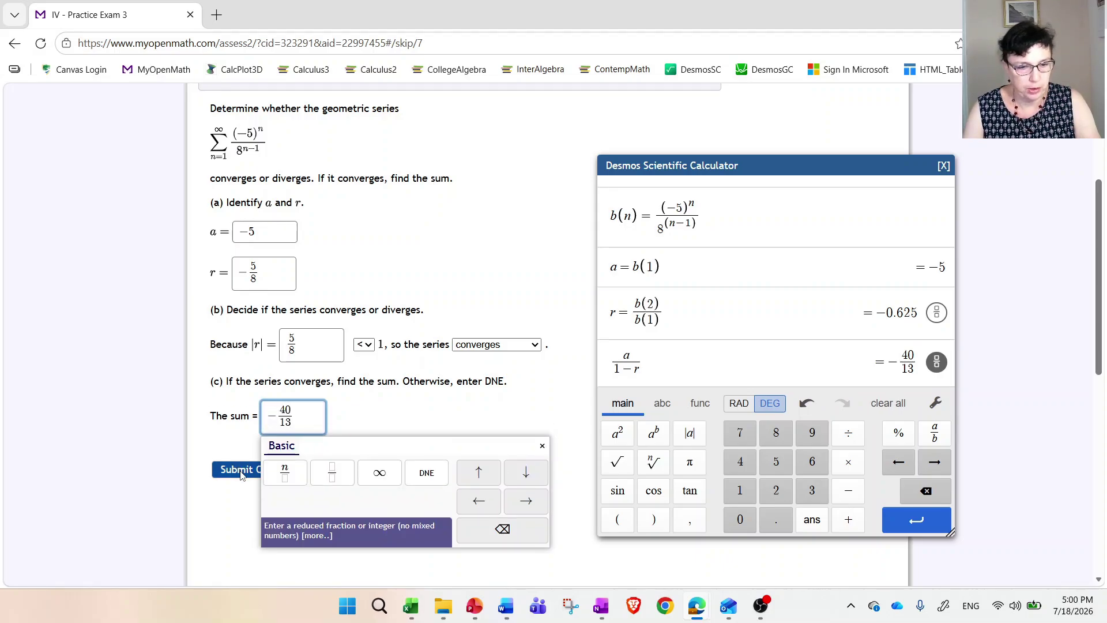